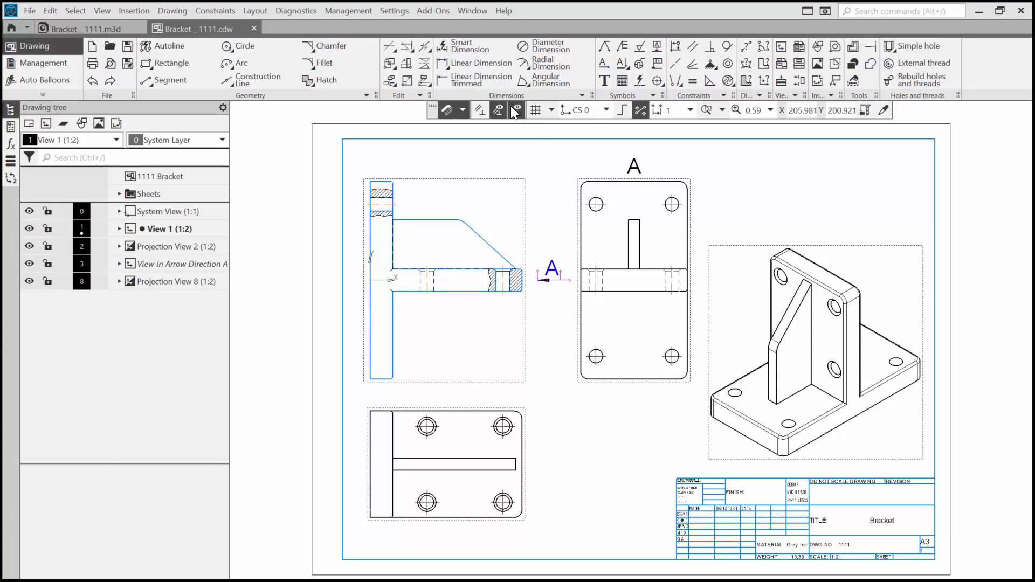
Step: Add a linear smart dimension for the plate's overall height in view A, placed beside the view
left_click(466, 50)
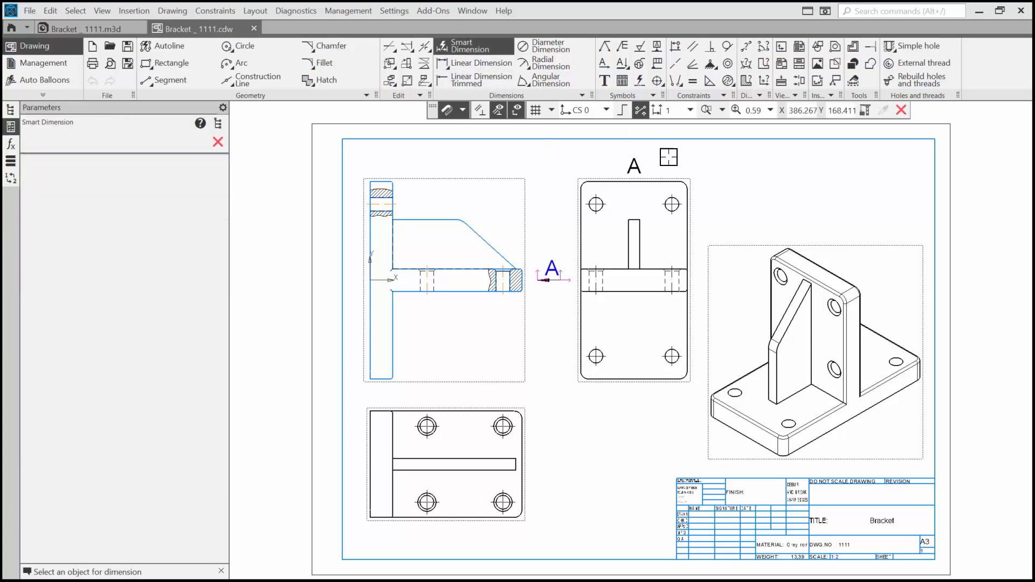
left_click(663, 182)
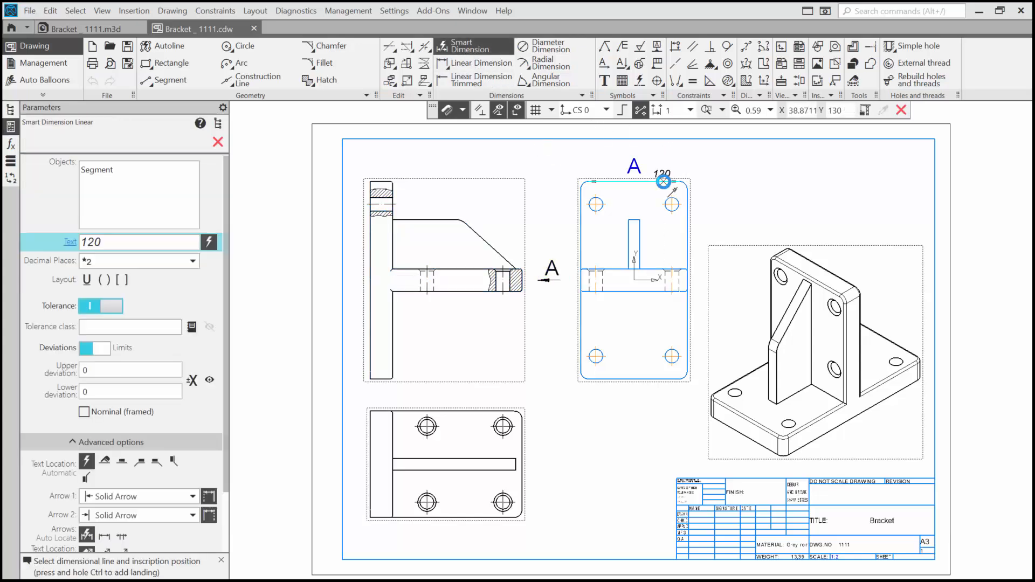
left_click(669, 379)
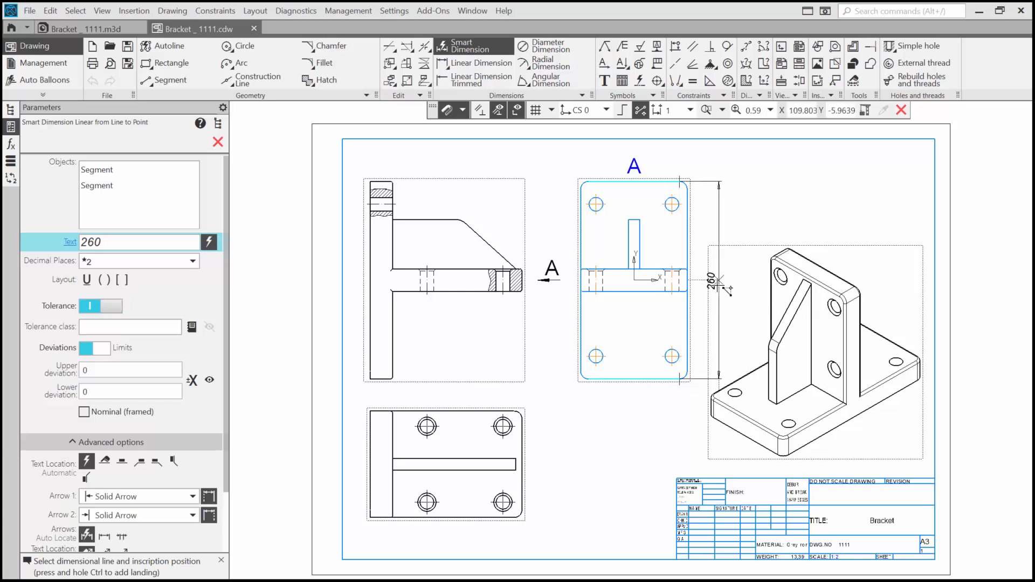
left_click(721, 279)
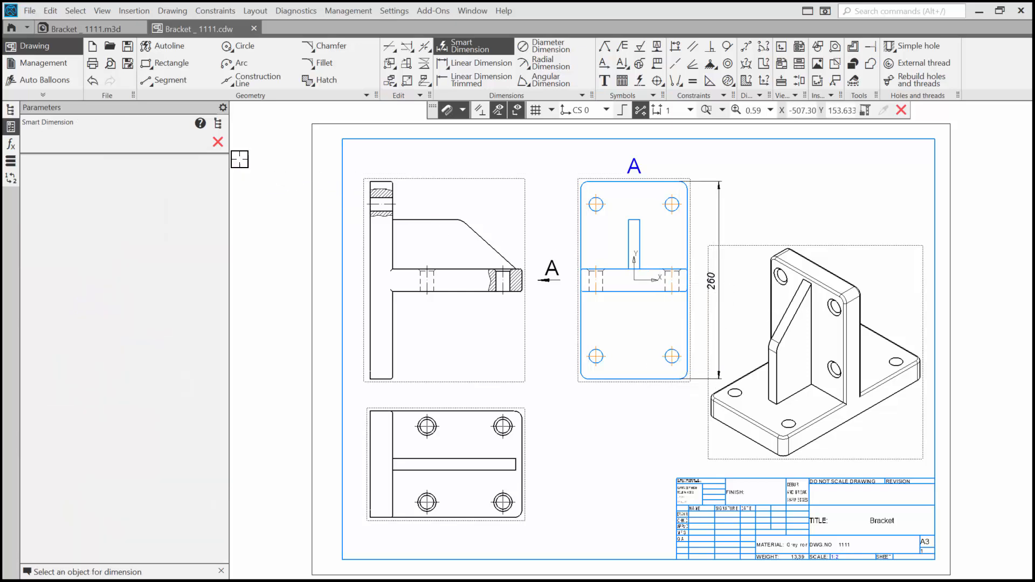
left_click(224, 146)
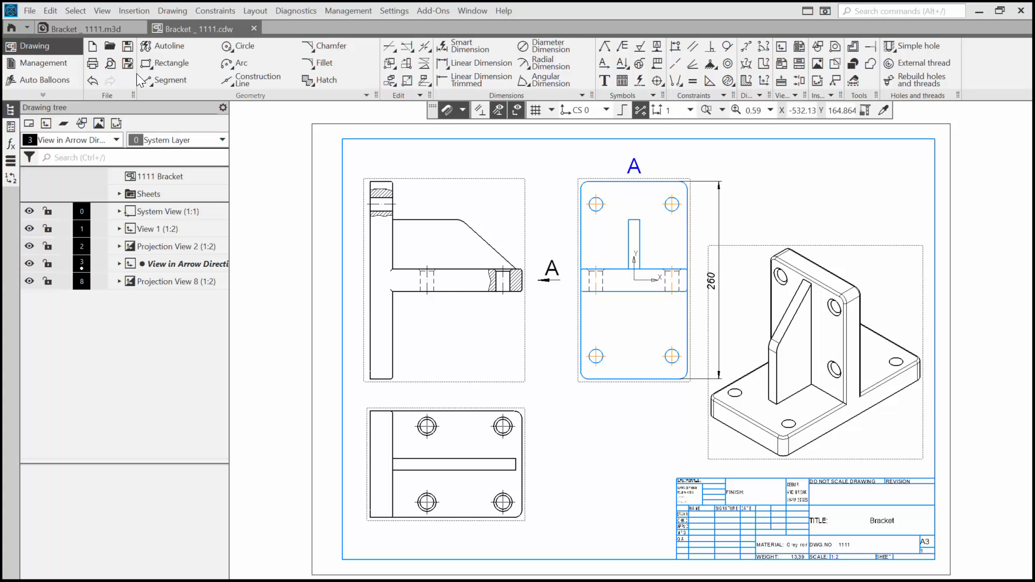
Step: In the Bracket _ 1111.m3d model, set the rectangle height in Sketch:1 to 300 and finish the sketch
left_click(95, 29)
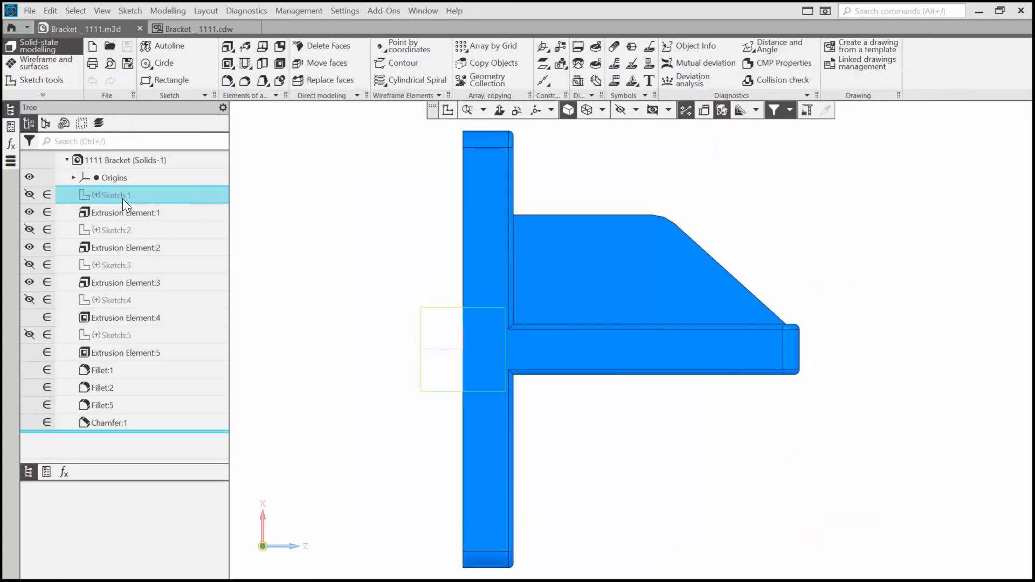
double_click(125, 194)
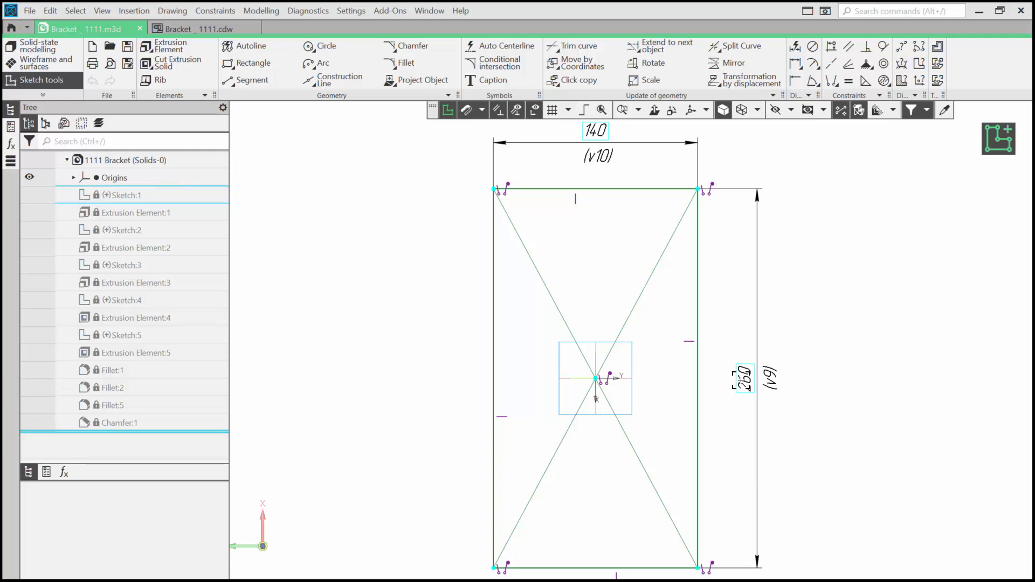
double_click(746, 380)
type("300")
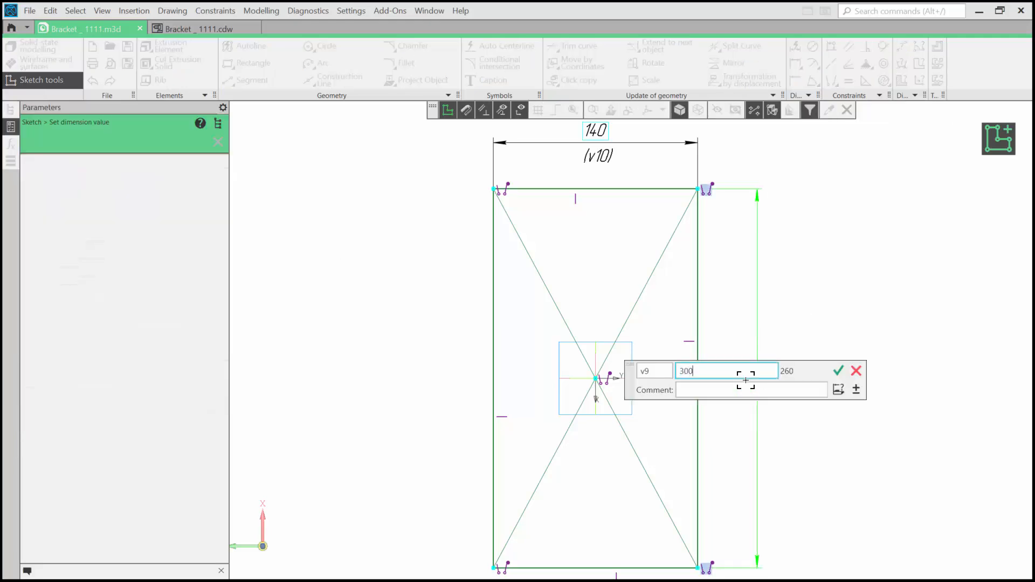
key("Return")
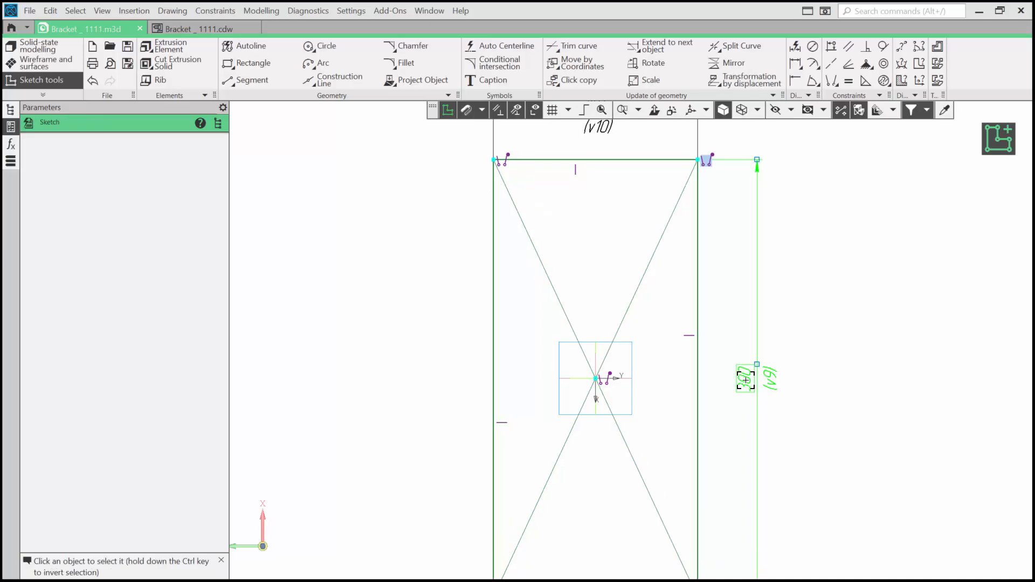
left_click(995, 140)
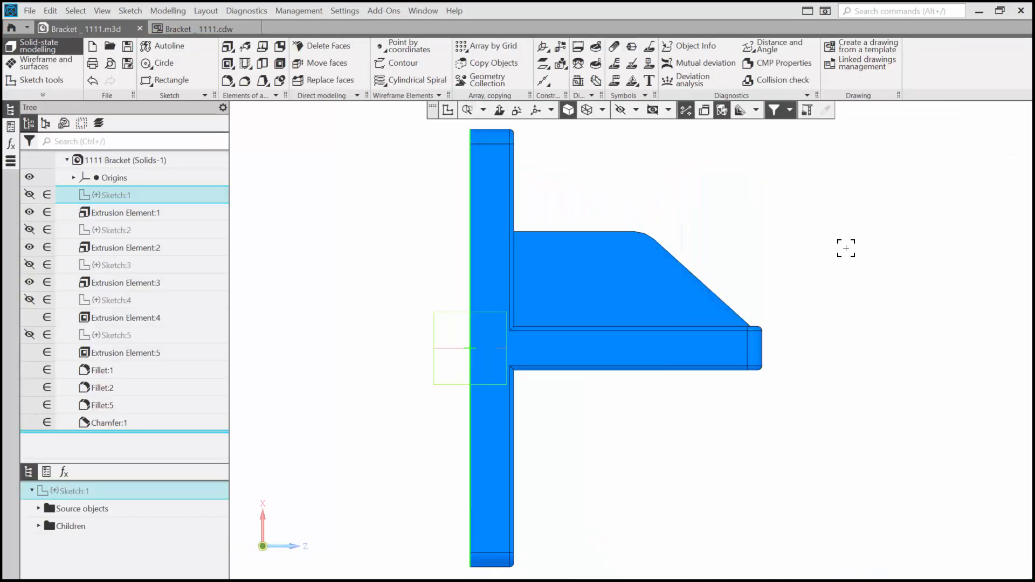
Step: Save the bracket model and rebuild the Bracket _ 1111.cdw drawing from it
left_click(126, 49)
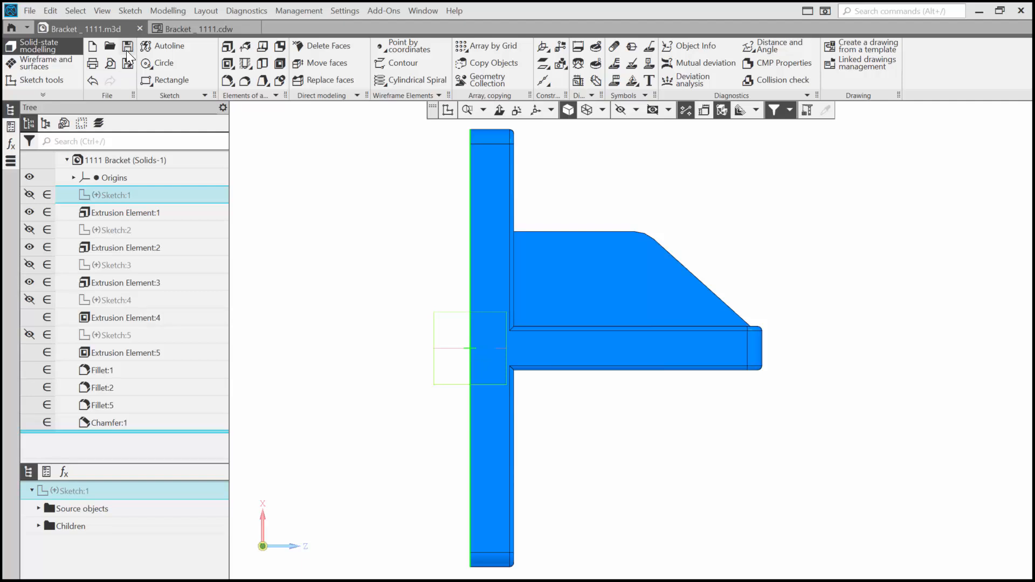
left_click(195, 29)
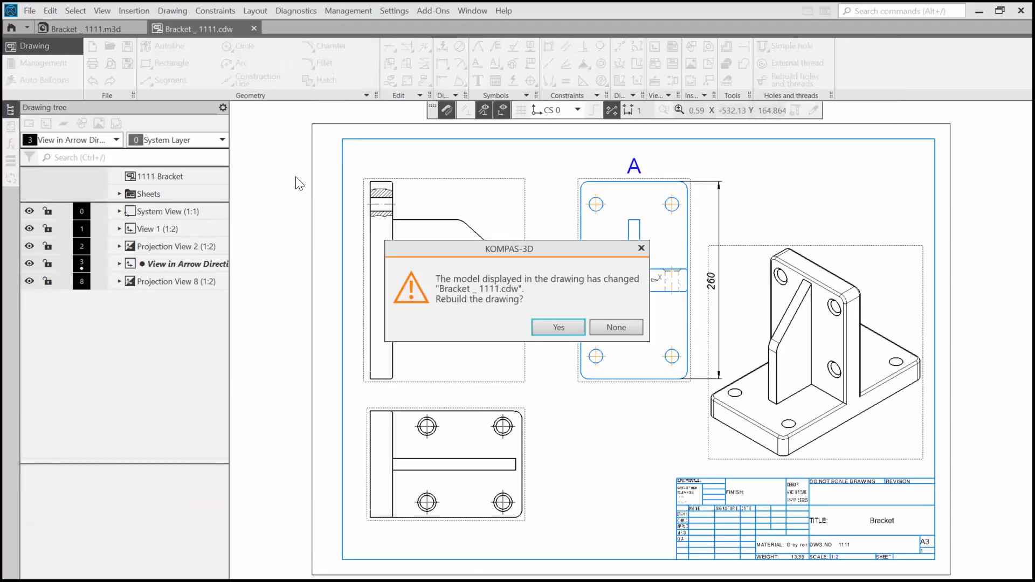
left_click(555, 328)
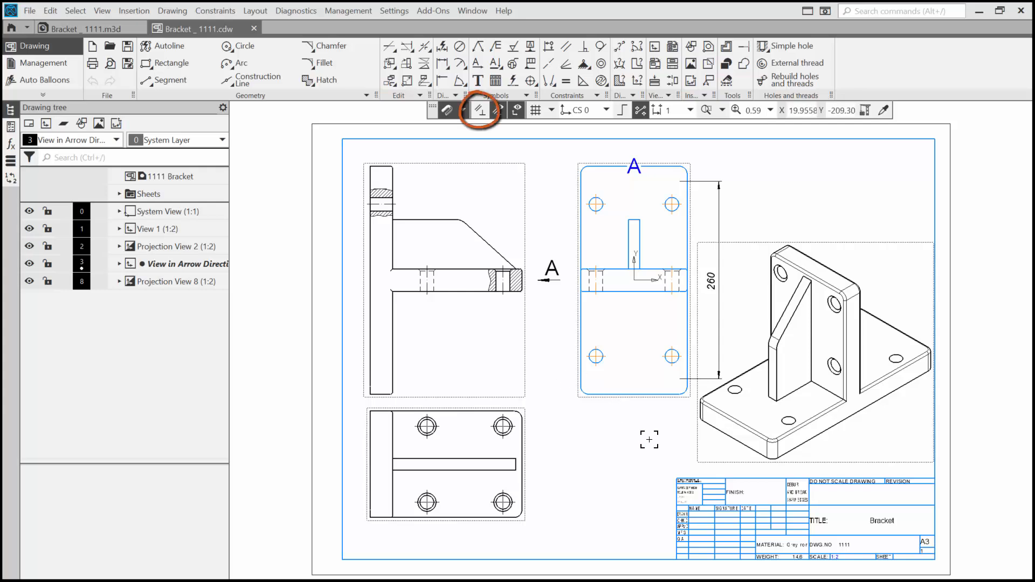
Step: Replace view A's plate height dimension with a parametric smart dimension between the top and bottom edges
left_click(719, 193)
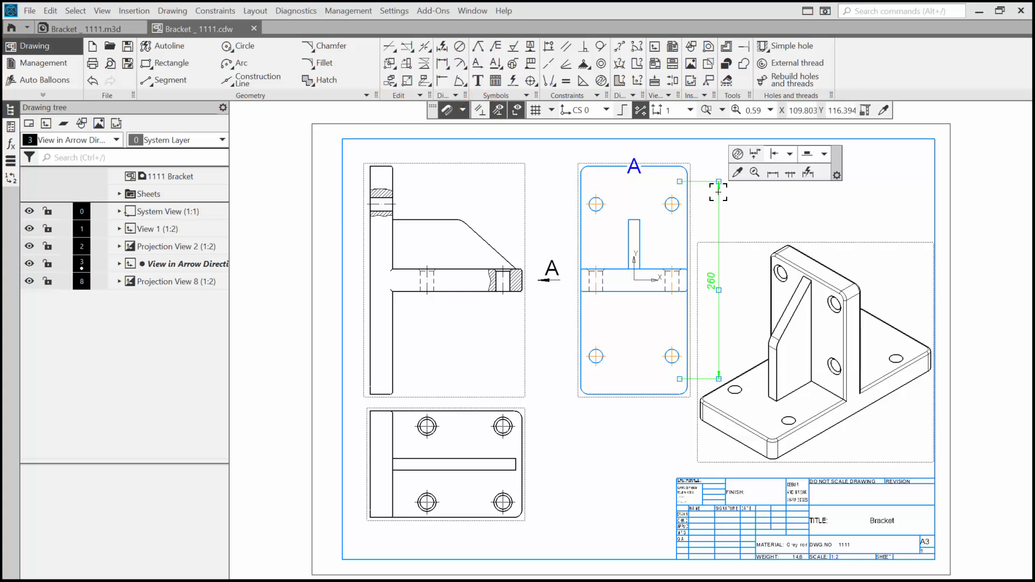
key("Delete")
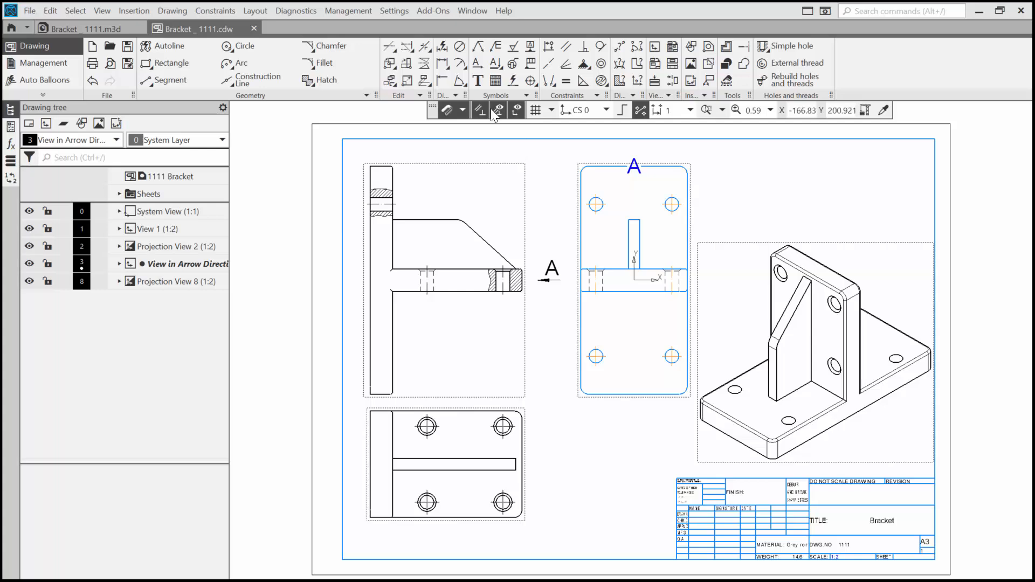
left_click(442, 46)
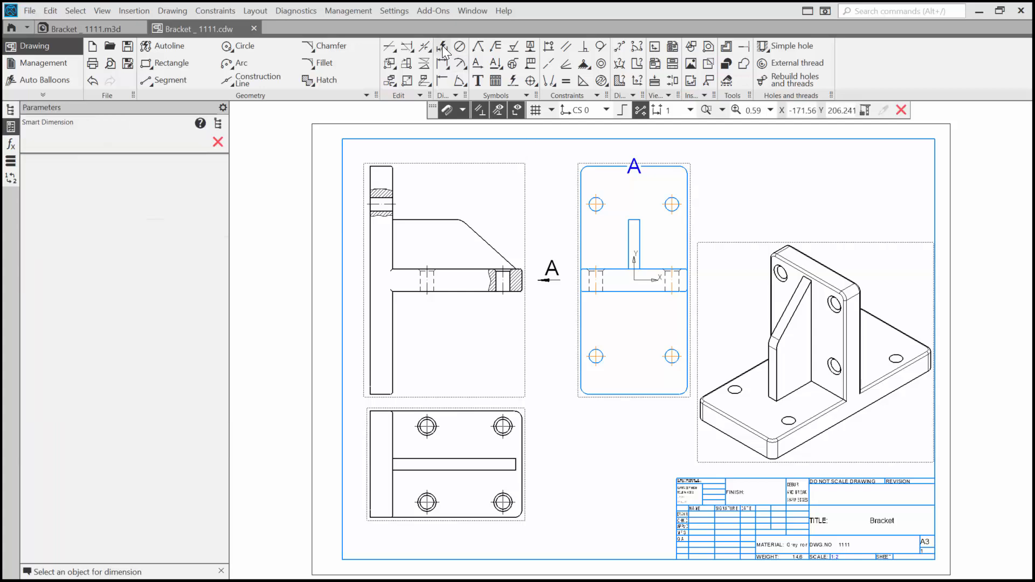
left_click(660, 167)
left_click(659, 394)
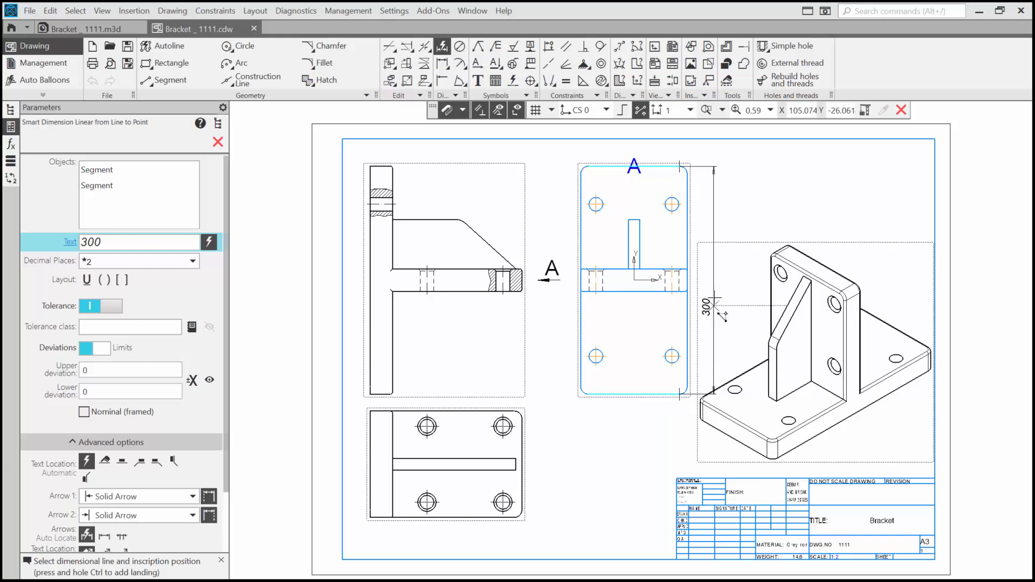
left_click(717, 278)
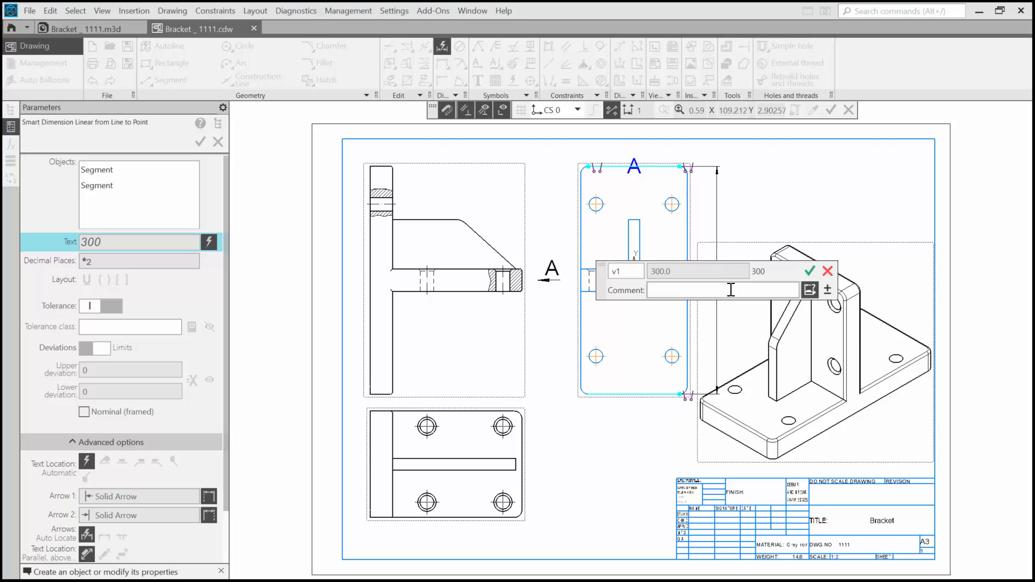
left_click(809, 271)
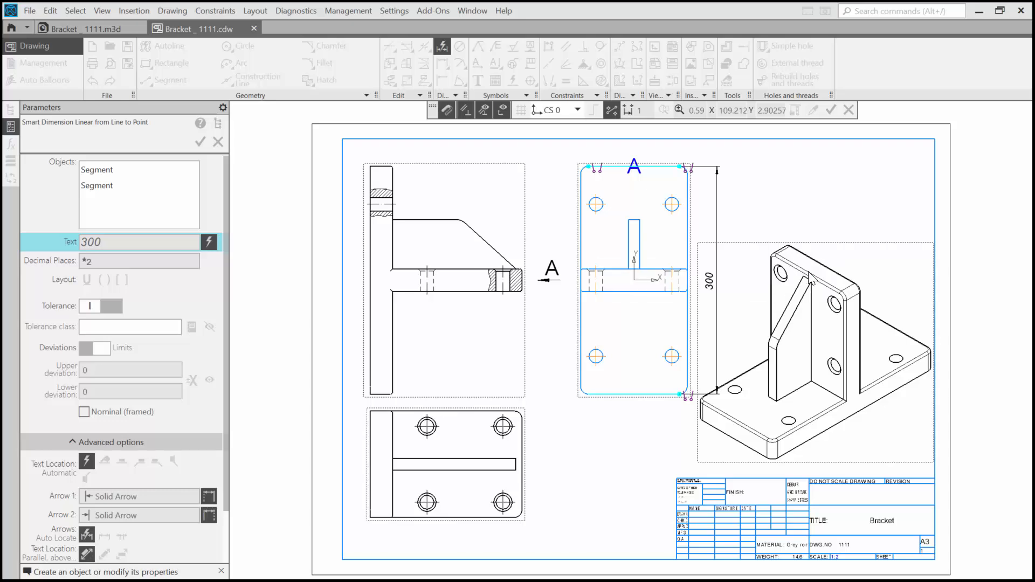
key("Escape")
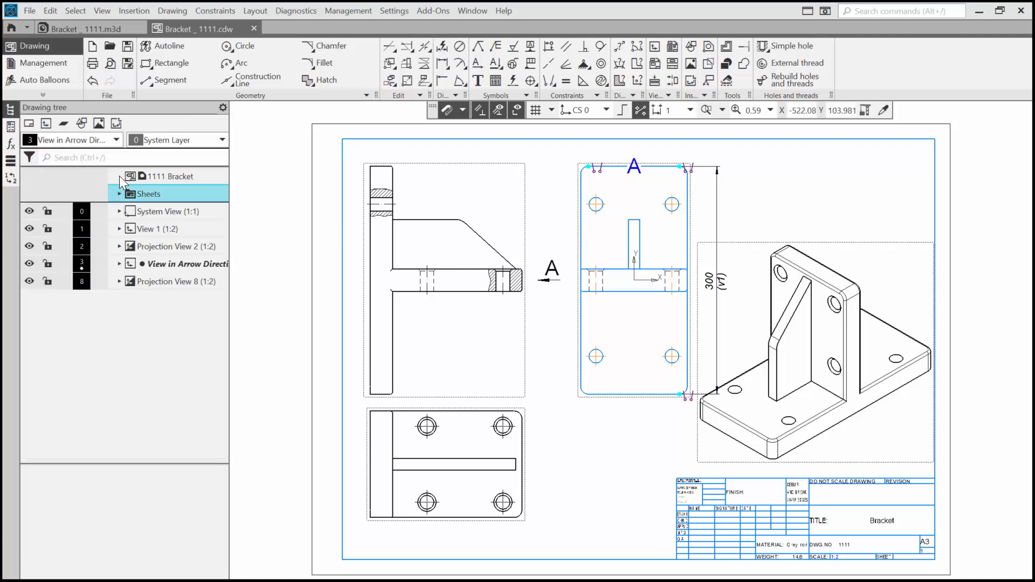
Step: Return to the bracket model, set the rectangle height in Sketch:1 to 260 and finish the sketch
left_click(73, 27)
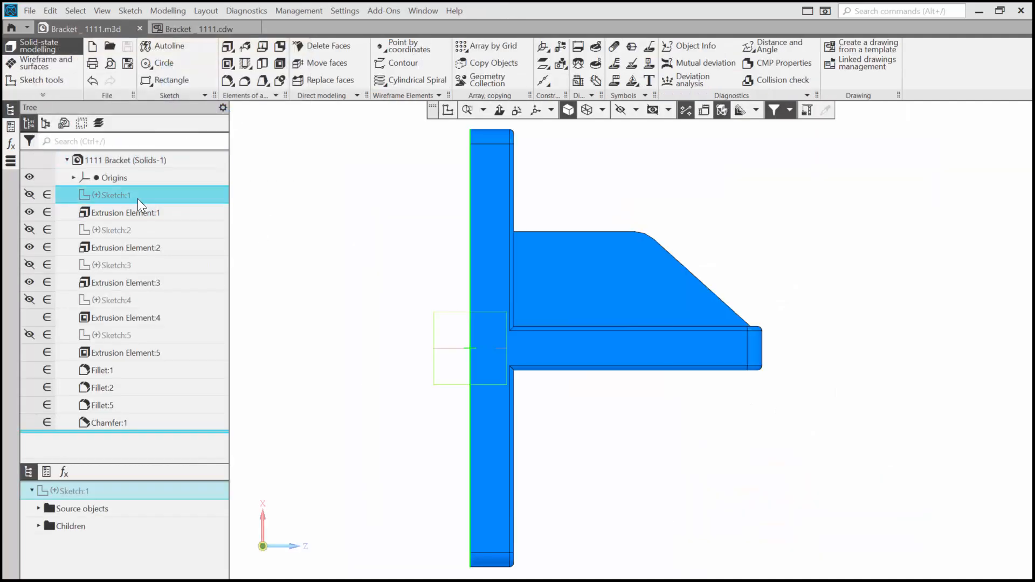
double_click(134, 194)
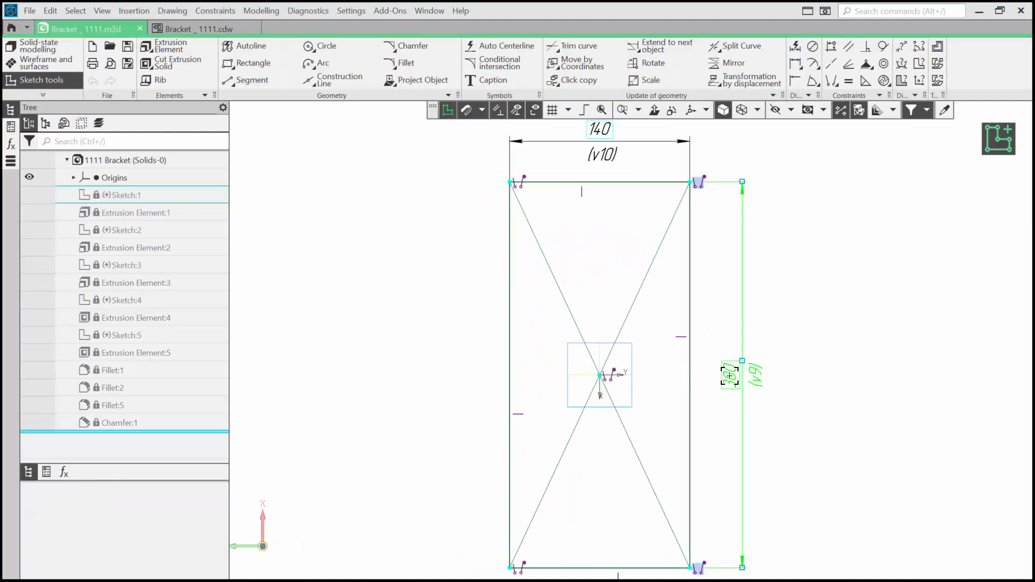
double_click(730, 376)
type("260")
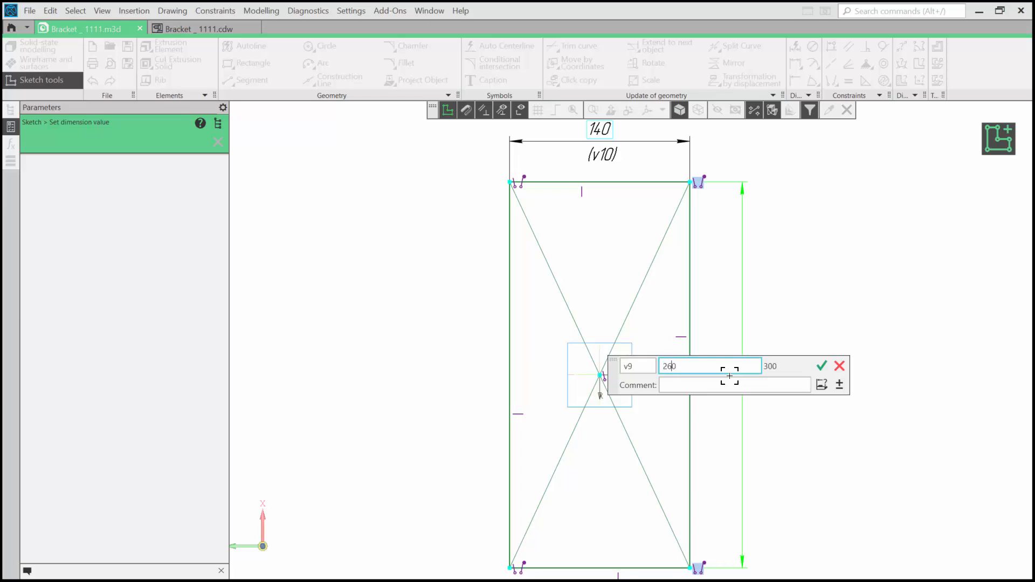
key("Return")
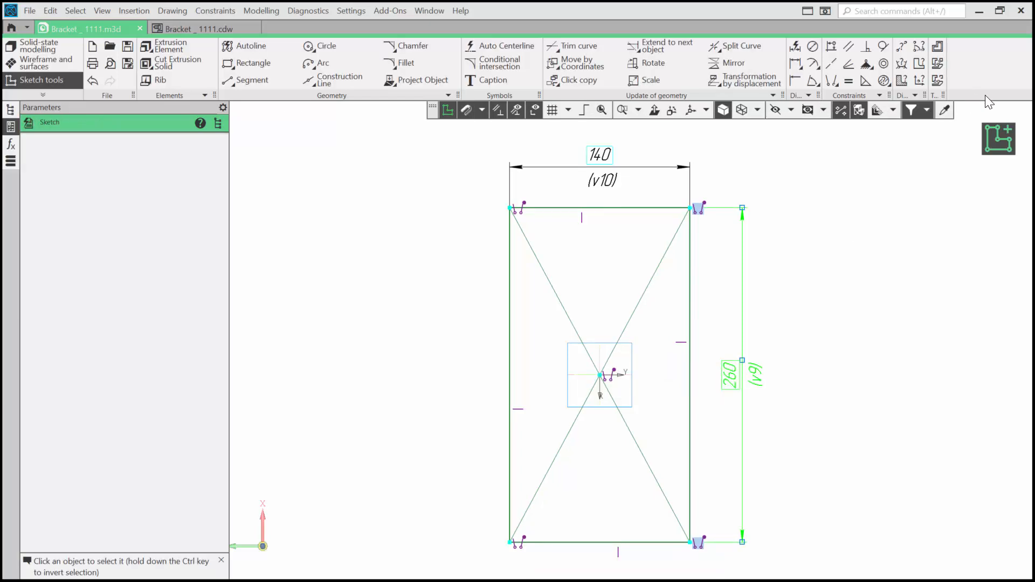
left_click(999, 139)
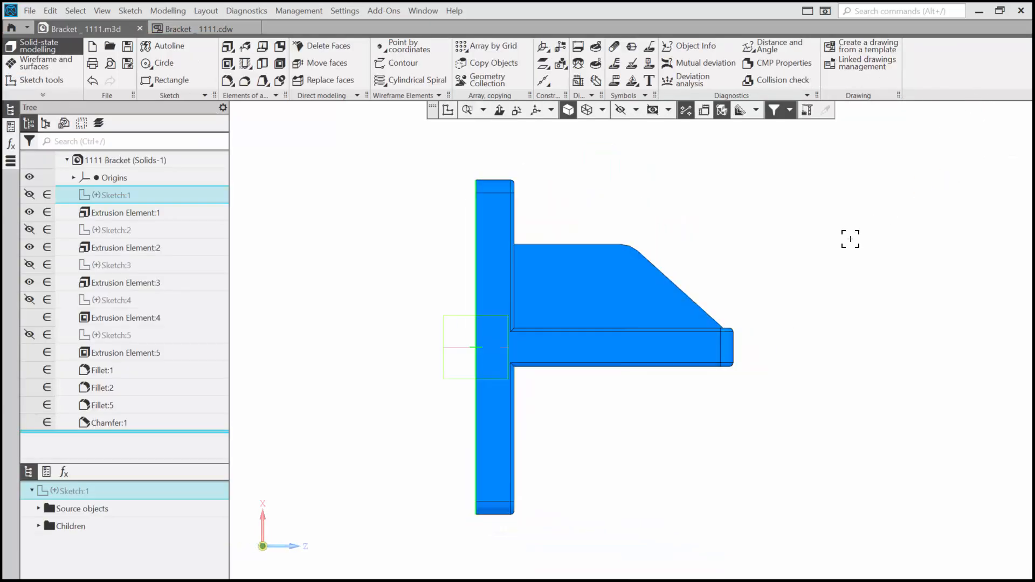
Step: Save the changed model and rebuild the drawing so its views and dimension update
left_click(128, 47)
left_click(179, 27)
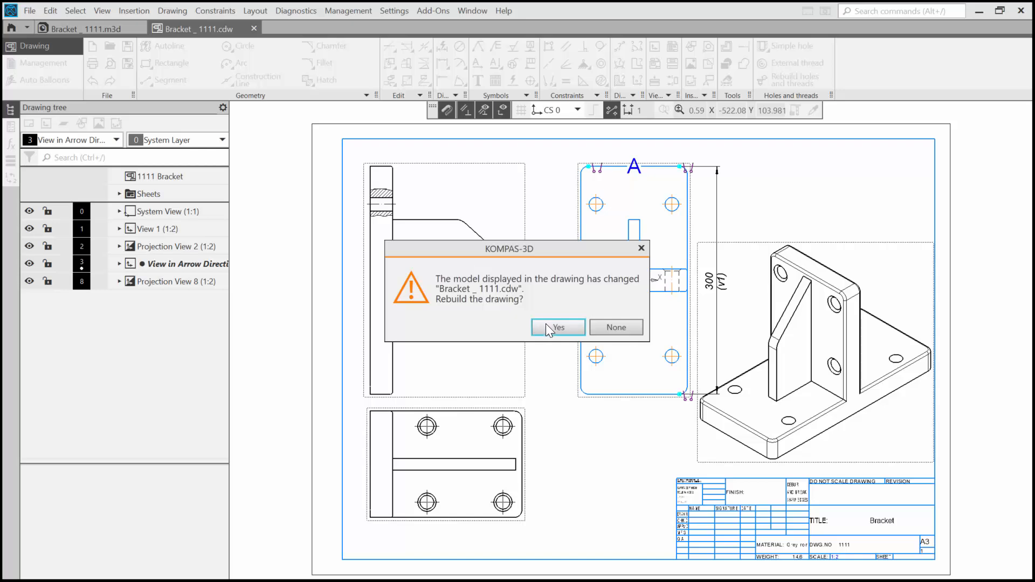
left_click(557, 327)
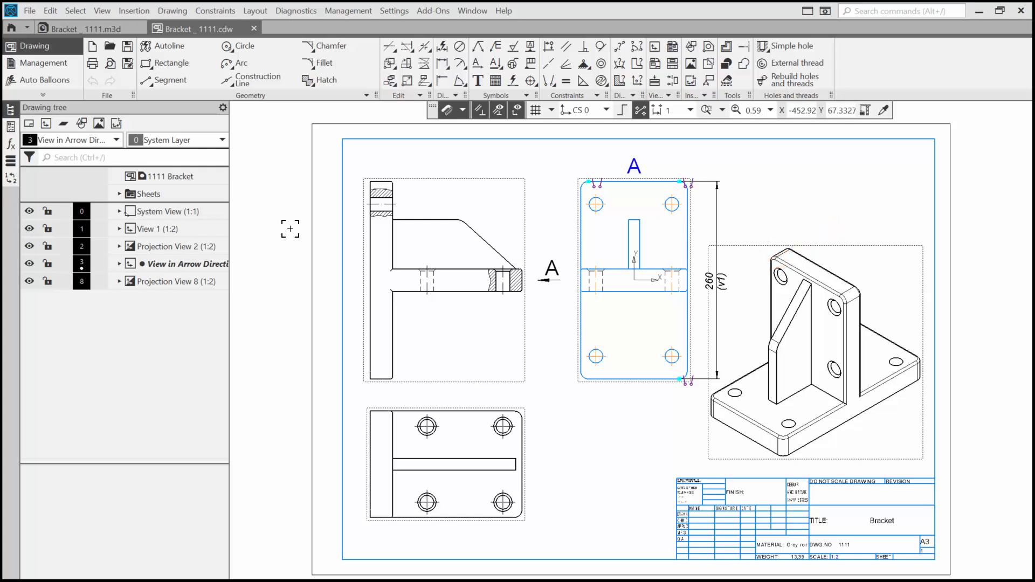
Step: Dimension the diameter of the upper-left hole in view A, with the text on a leader landing outside the plate
left_click(442, 48)
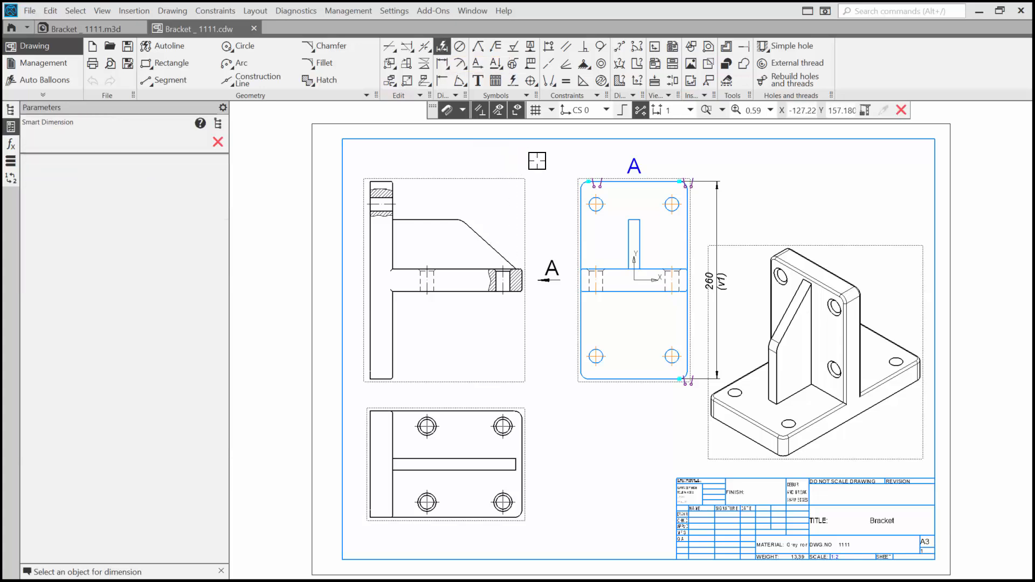
scroll(609, 192, "up", 5)
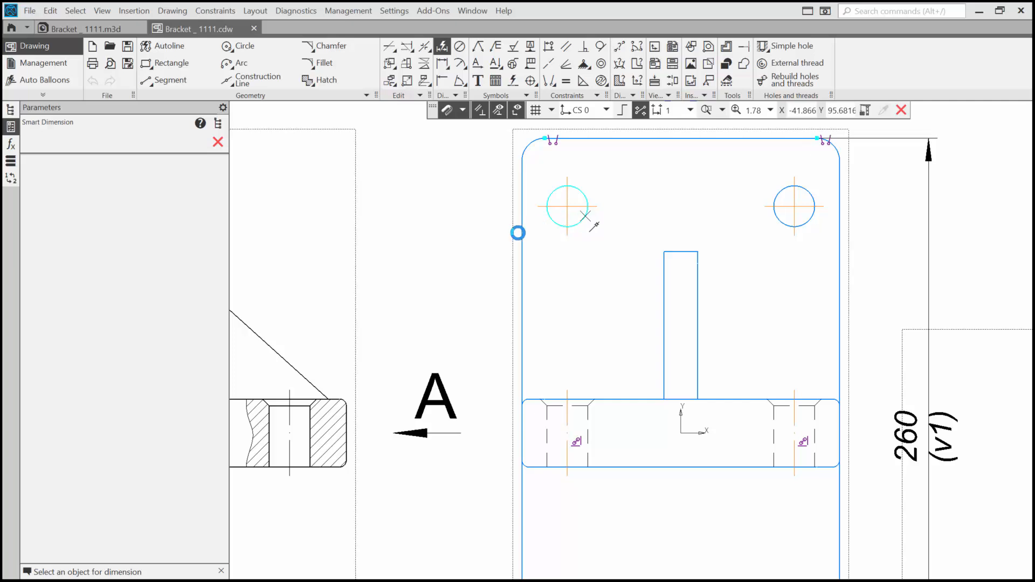
left_click(586, 216)
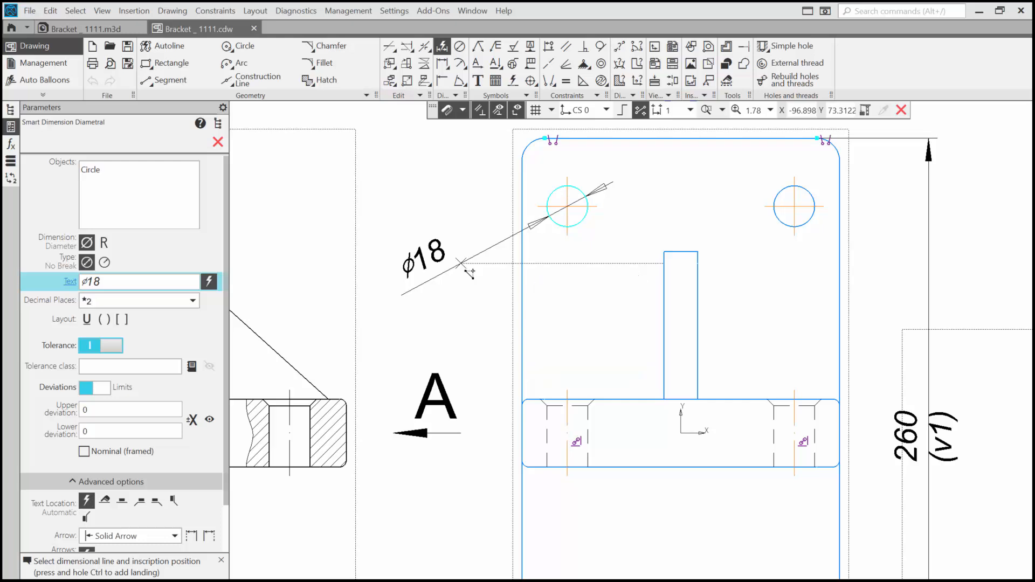
left_click(460, 263, "ctrl")
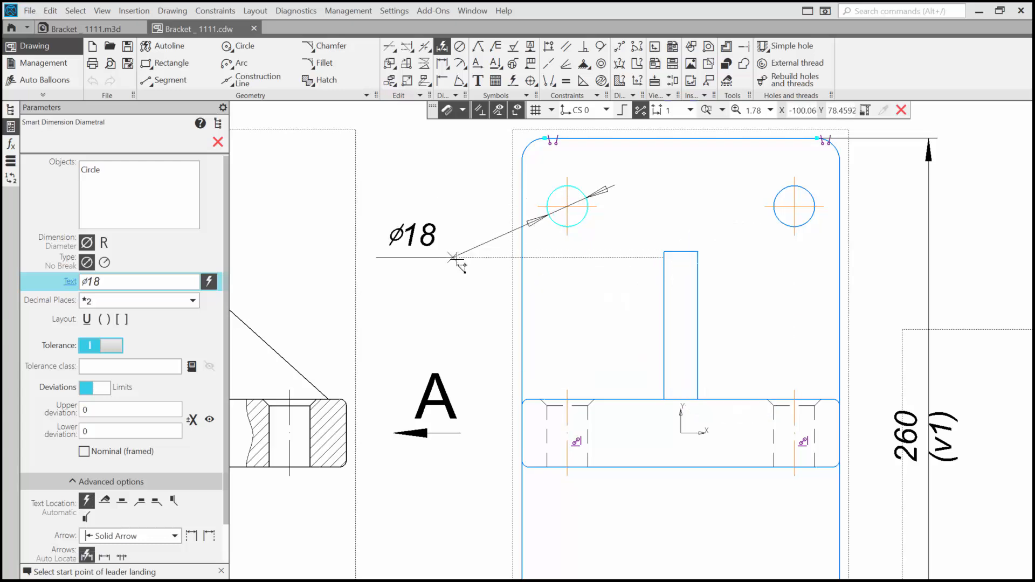
left_click(490, 309)
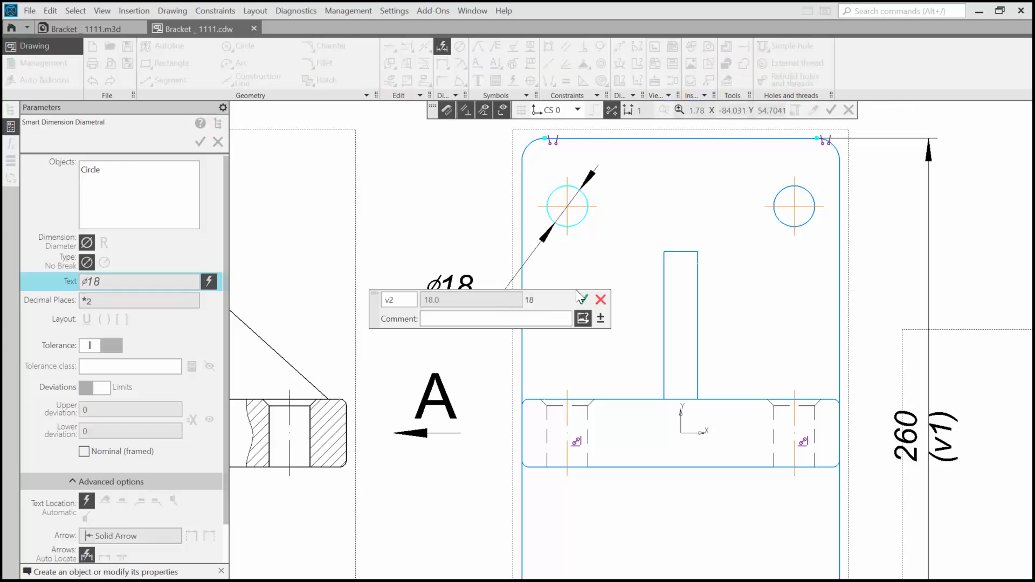
left_click(582, 300)
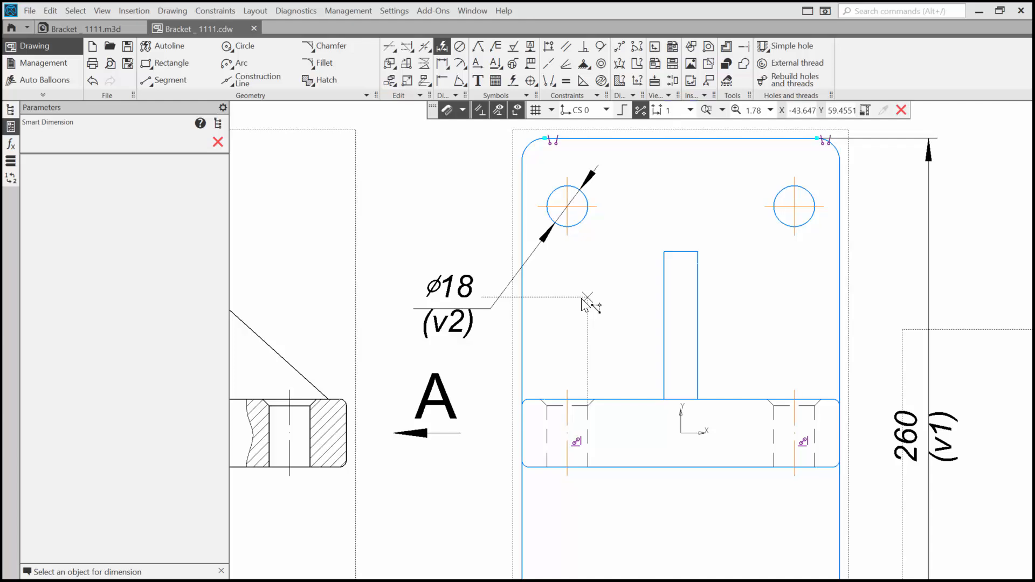
Step: Add a radial dimension to the lower-left corner arc of view A, with the text on a leader landing outside the plate
left_click(459, 64)
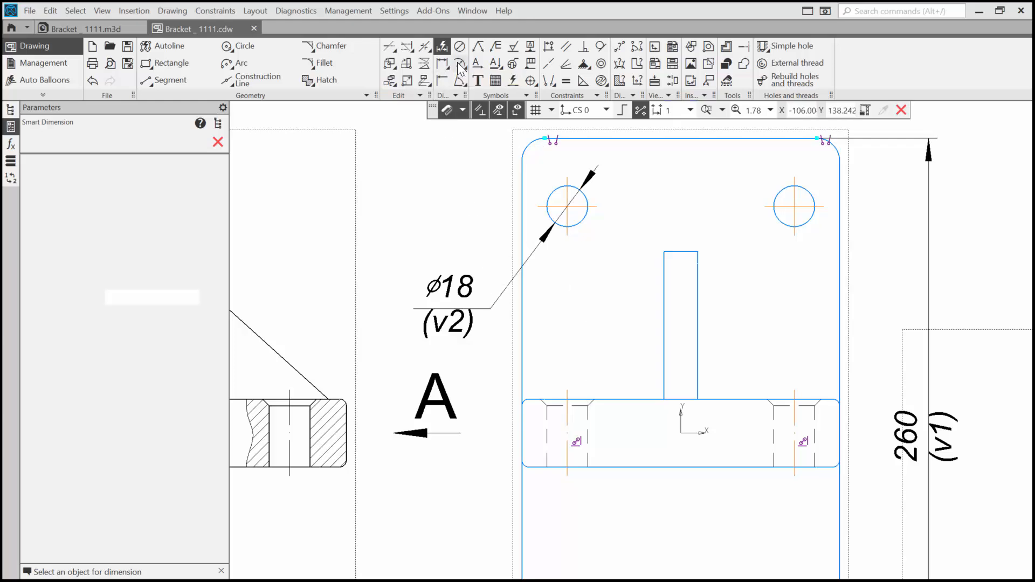
scroll(585, 241, "down", 5)
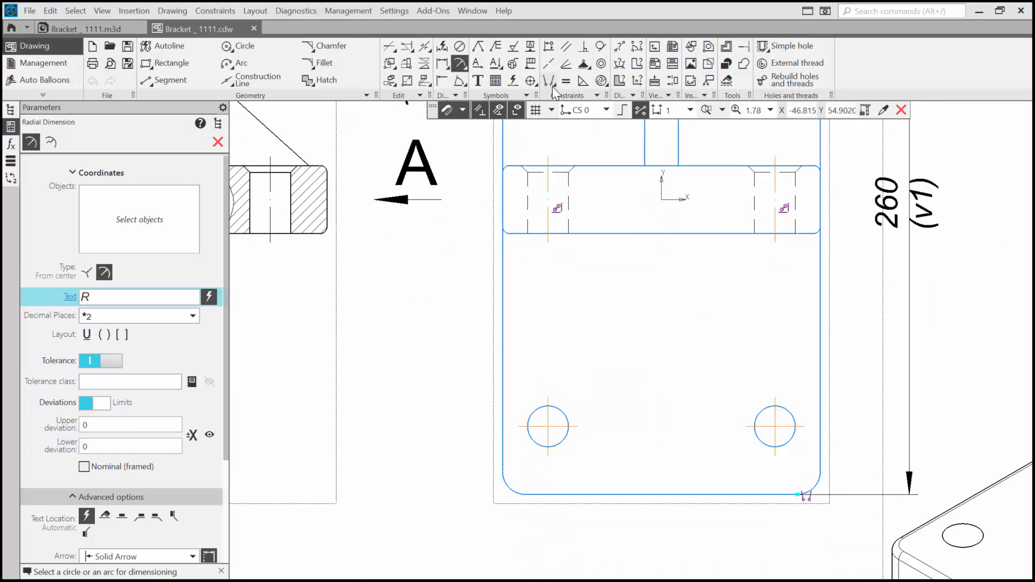
scroll(534, 388, "down", 1)
scroll(544, 399, "down", 3)
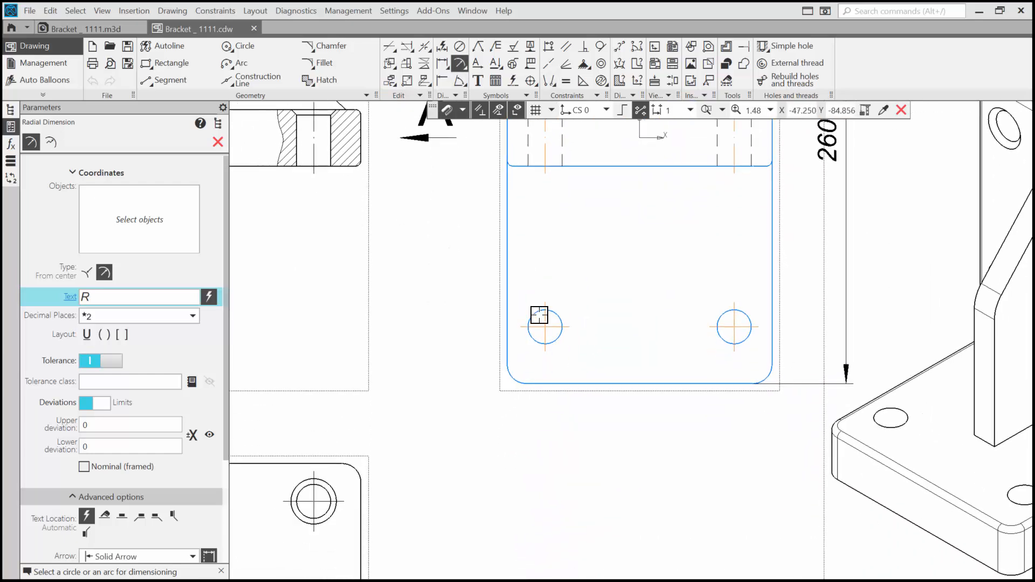
left_click(513, 381)
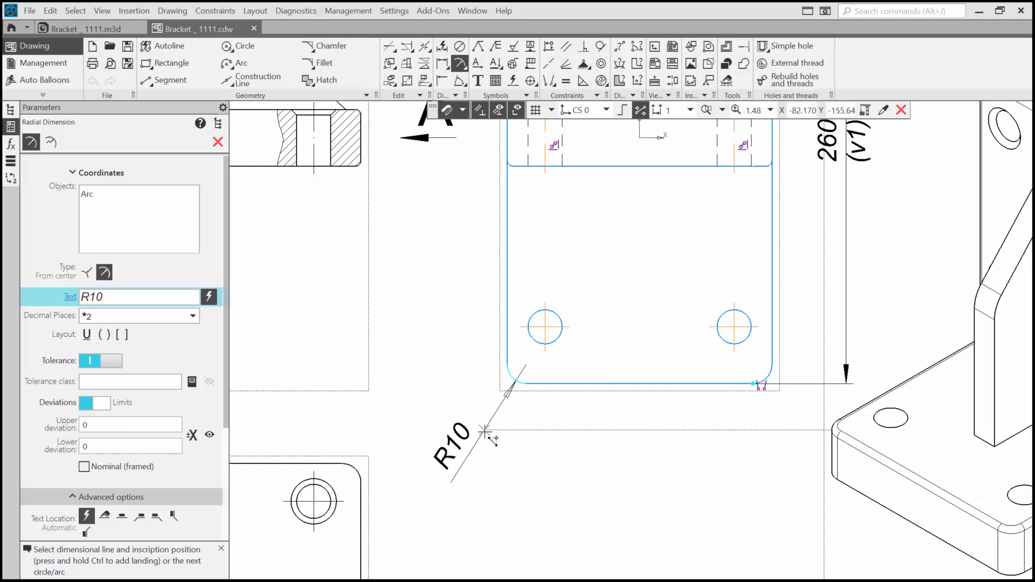
left_click(485, 429, "ctrl")
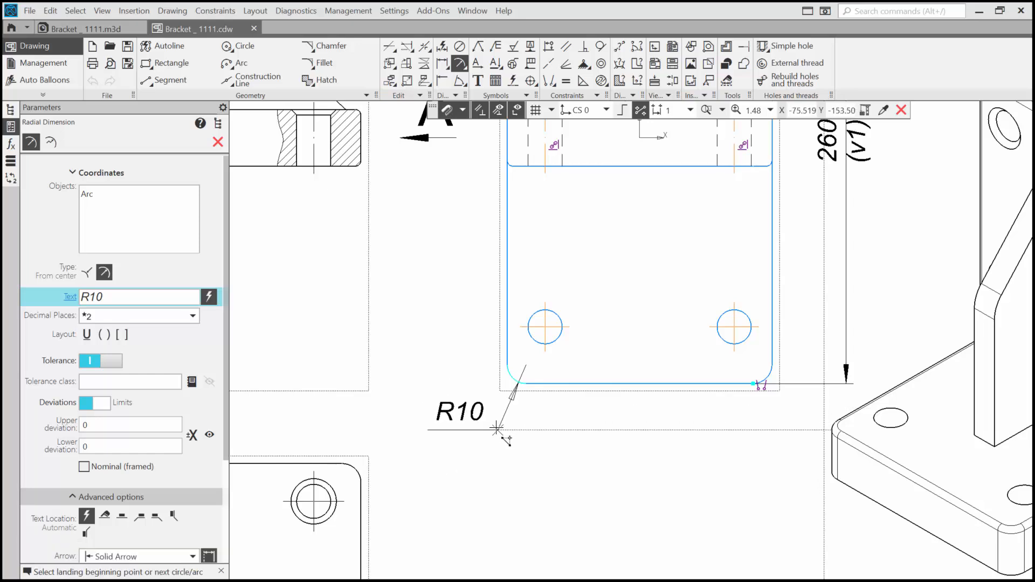
left_click(492, 429)
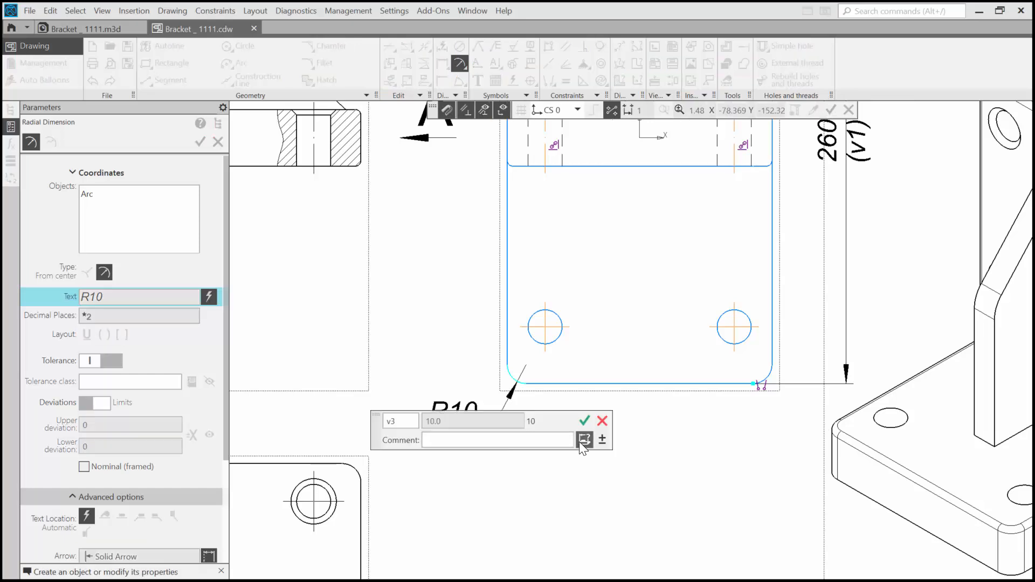
left_click(581, 422)
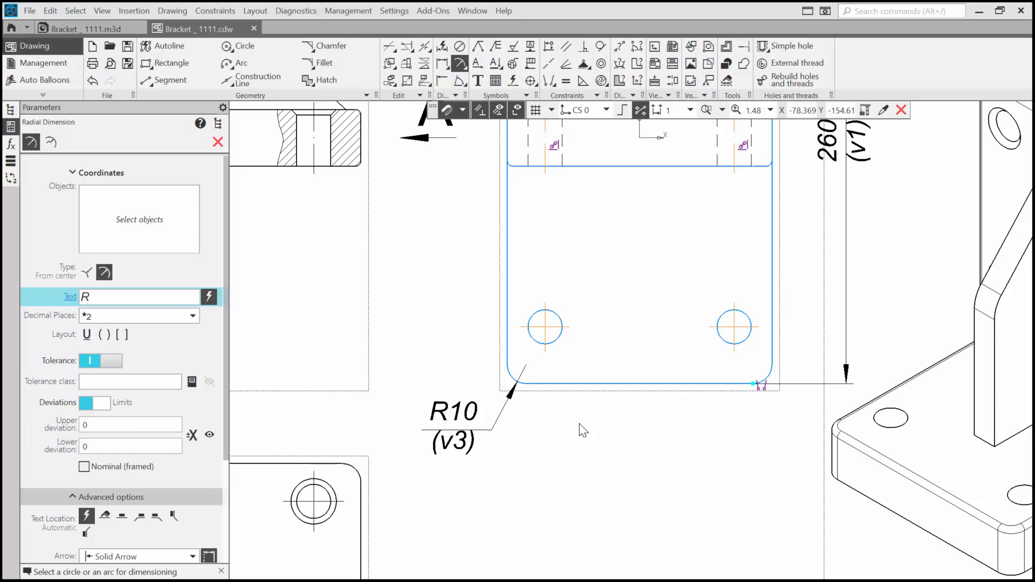
Step: Mark the apparent intersection of the rib's horizontal top edge and its sloped edge in the front view
left_click(526, 95)
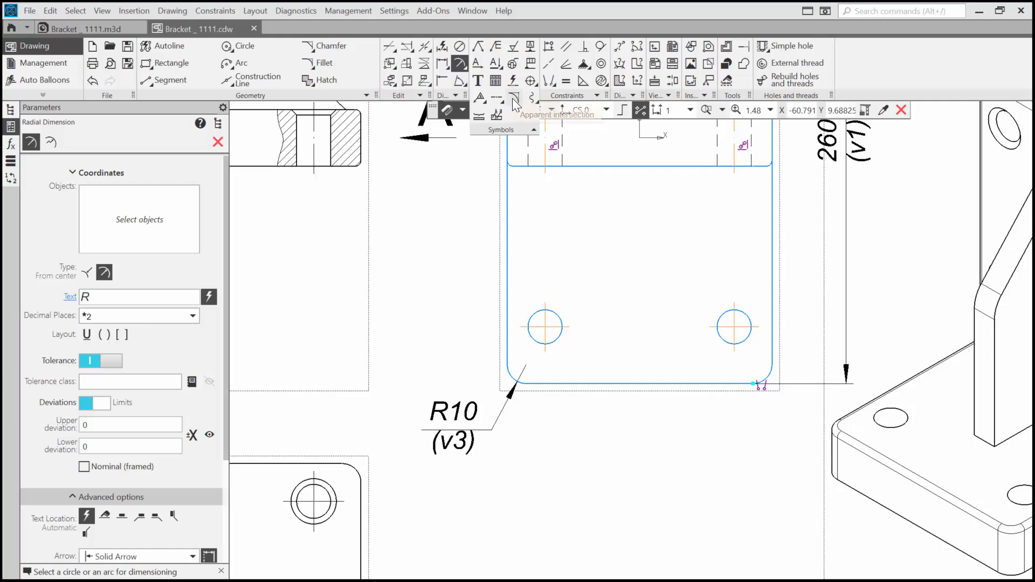
left_click(513, 98)
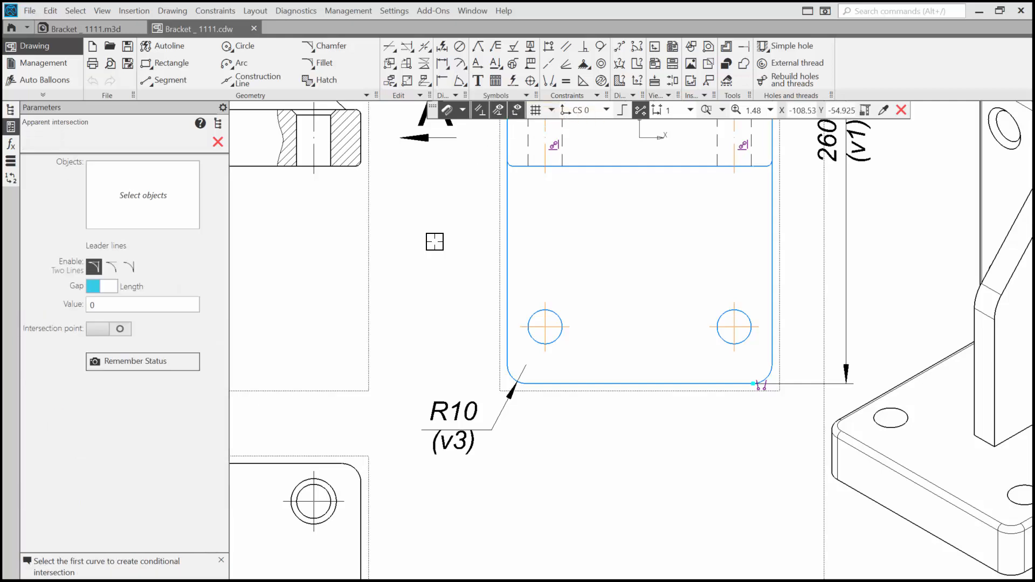
mouse_move(468, 292)
middle_mouse_down()
mouse_move(537, 416)
mouse_move(654, 504)
middle_mouse_up()
middle_click_drag(601, 277, 653, 260)
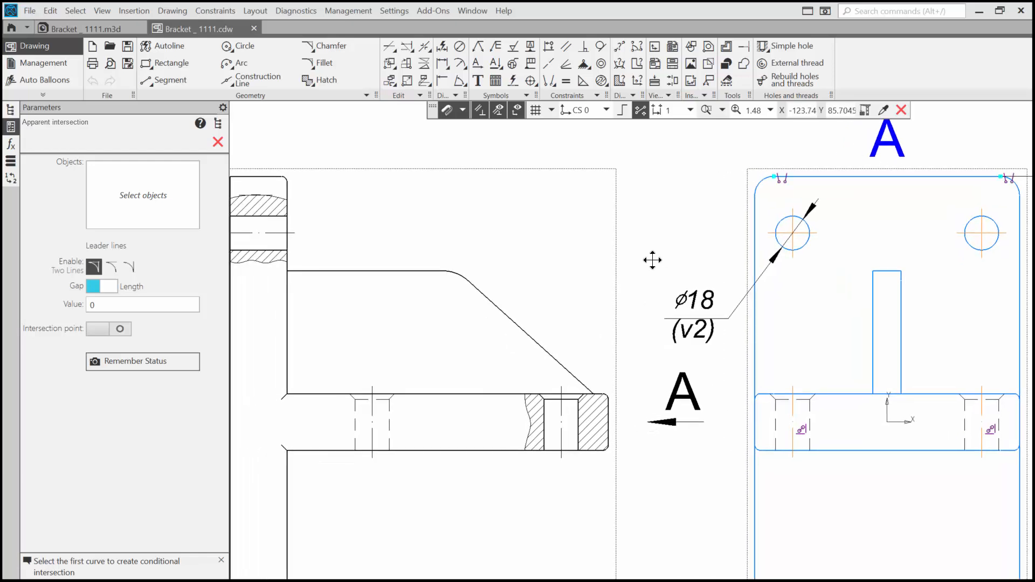
left_click(427, 271)
left_click(474, 291)
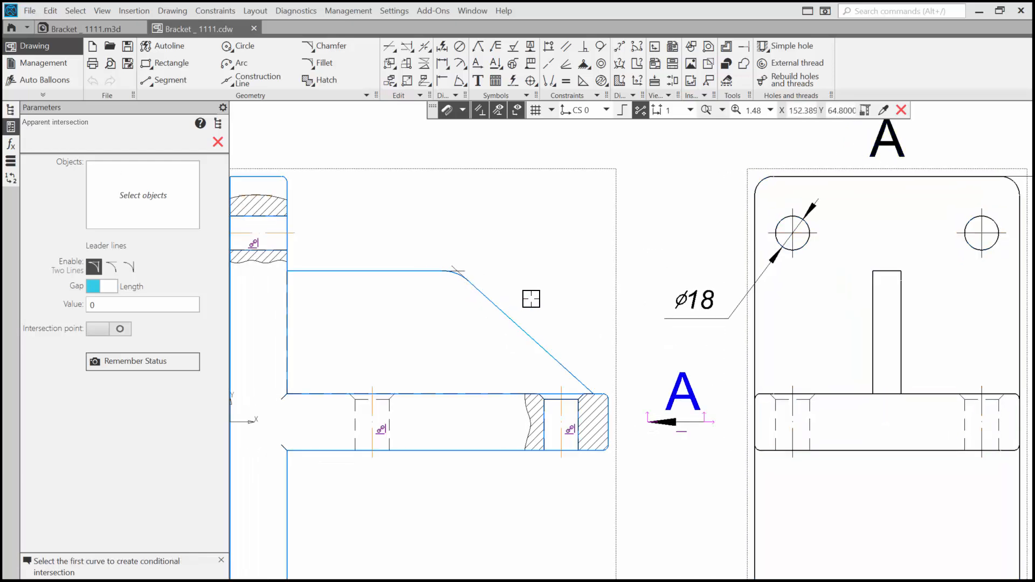
scroll(504, 266, "up", 3)
middle_click_drag(550, 284, 678, 303)
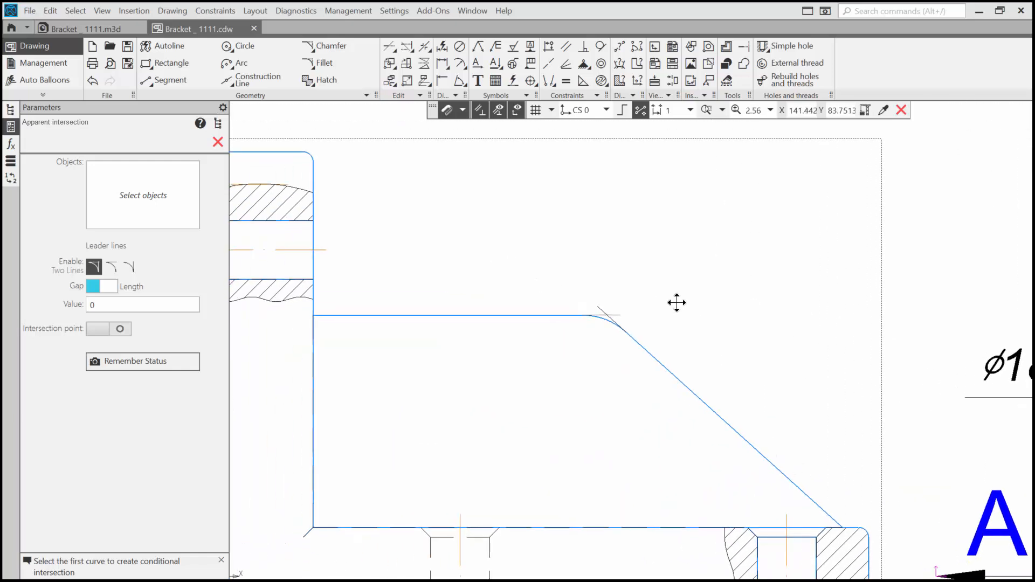
left_click(218, 141)
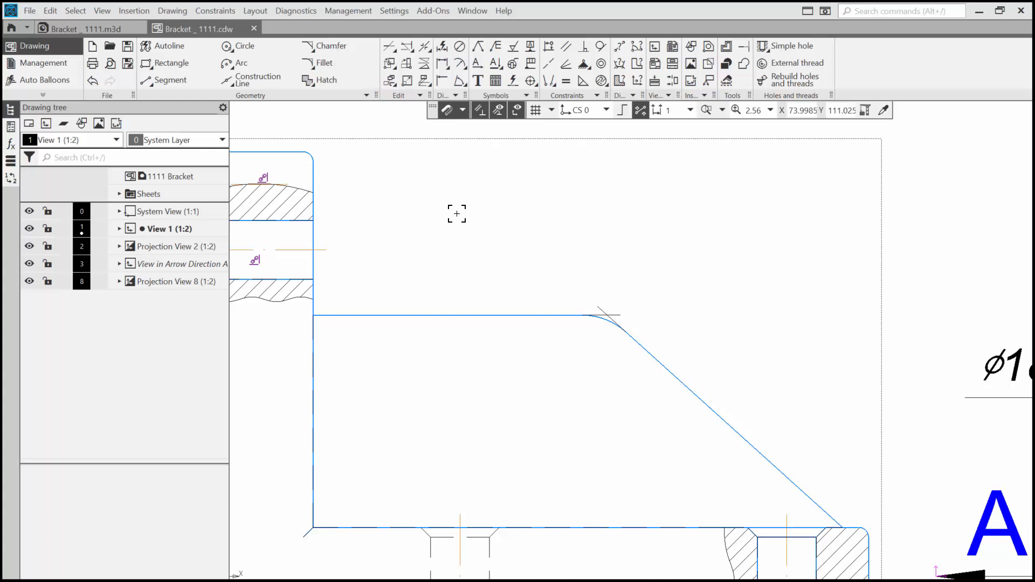
Step: Add a linear smart dimension from the vertical plate's face to the rib's apparent intersection point, placed above the front view
left_click(442, 47)
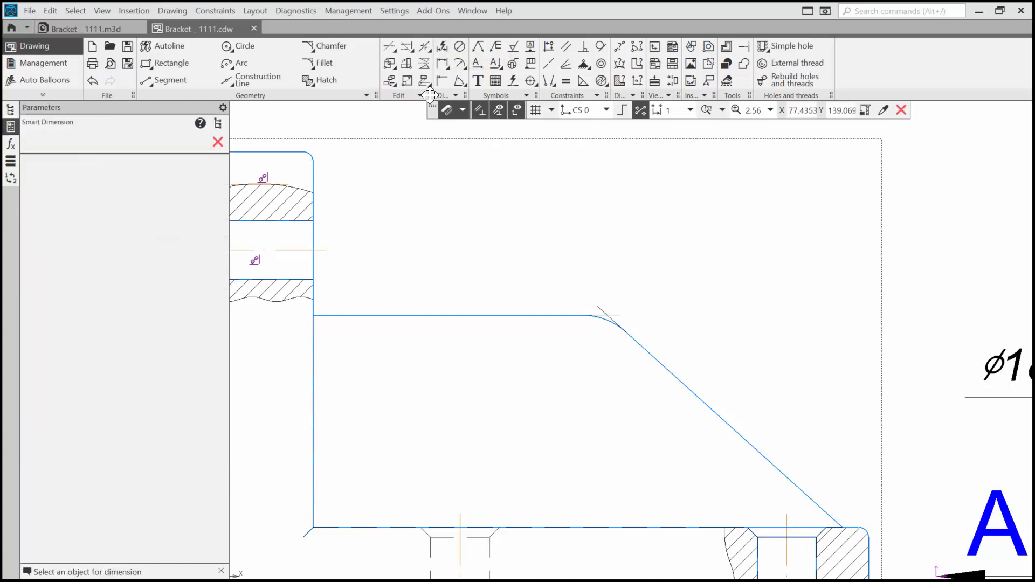
left_click(311, 312)
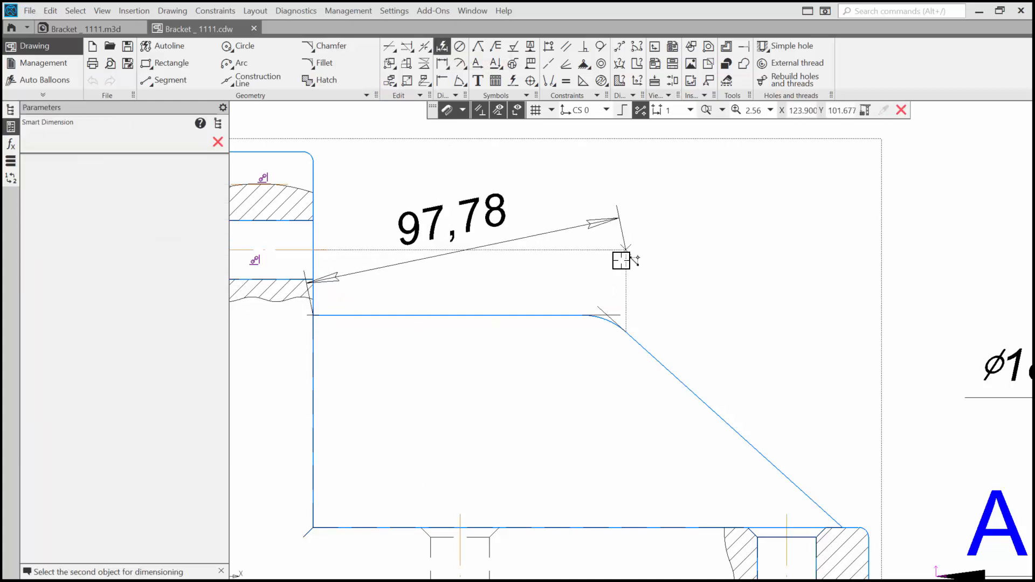
left_click(608, 313)
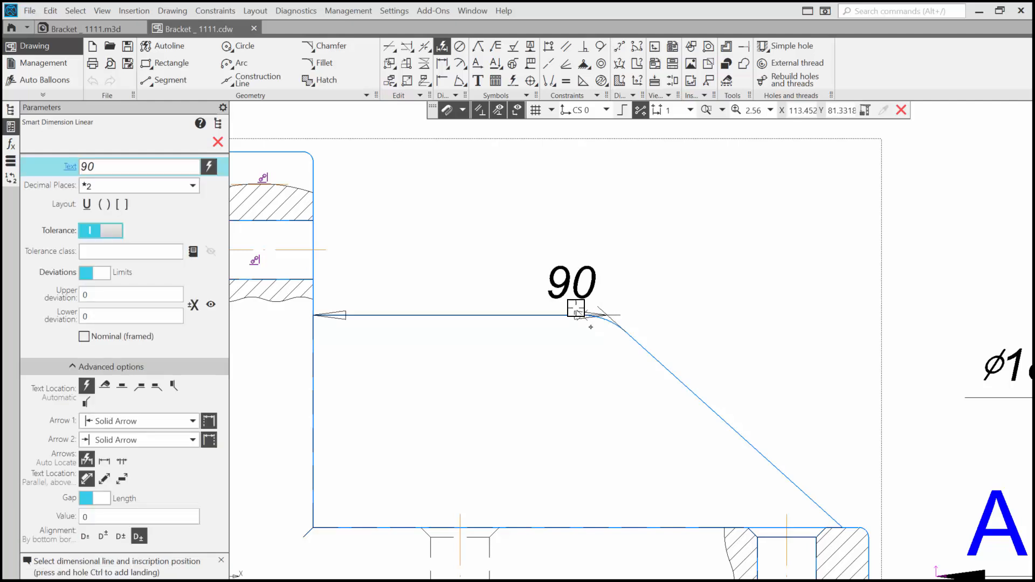
middle_click_drag(487, 158, 518, 325)
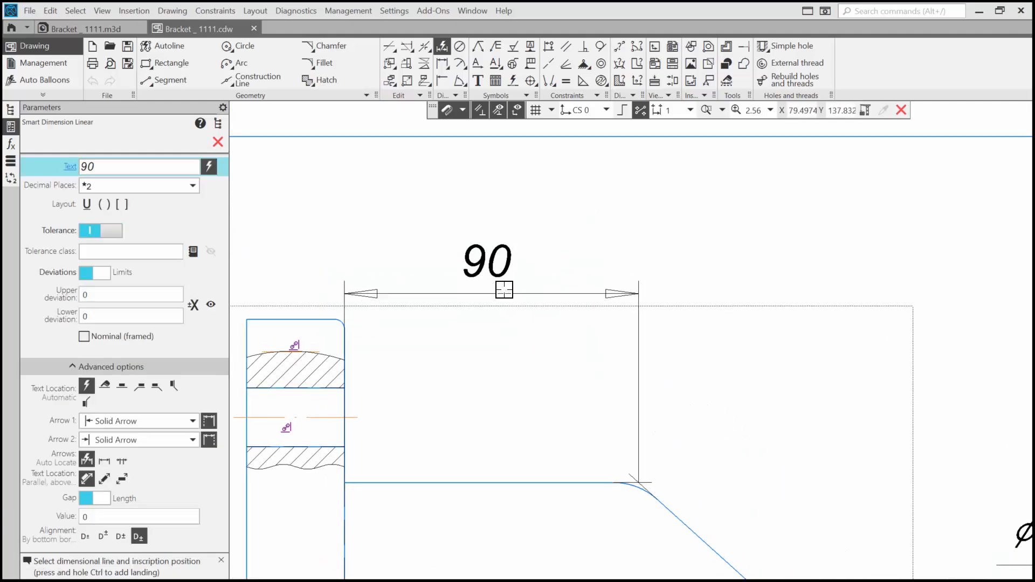
left_click(480, 282)
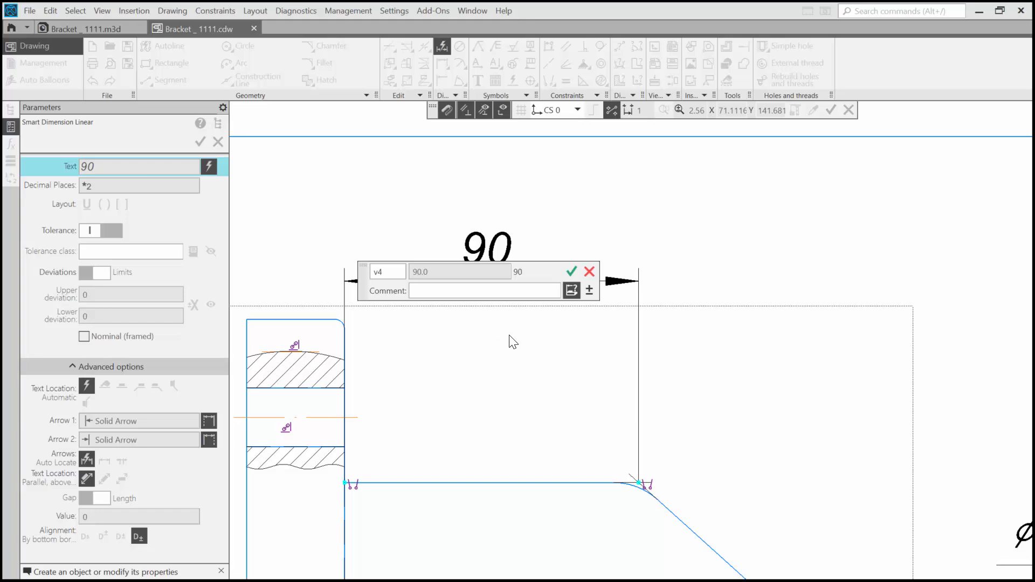
left_click(572, 272)
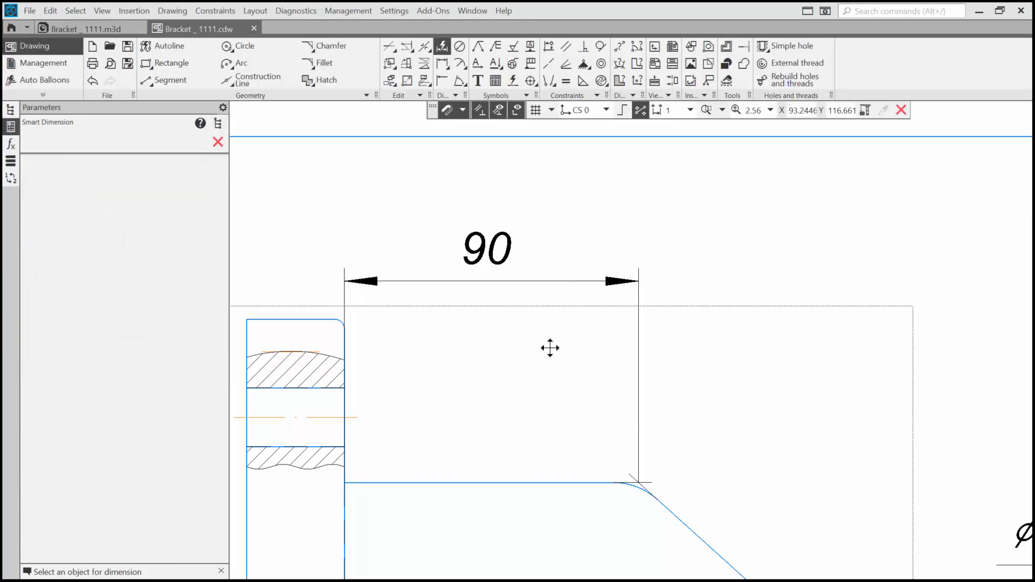
Step: Dimension the radius of the rib's rounded corner in the front view, with the text on a leader landing outside the rib
middle_click_drag(550, 347, 520, 227)
scroll(515, 245, "down", 1)
scroll(515, 244, "down", 1)
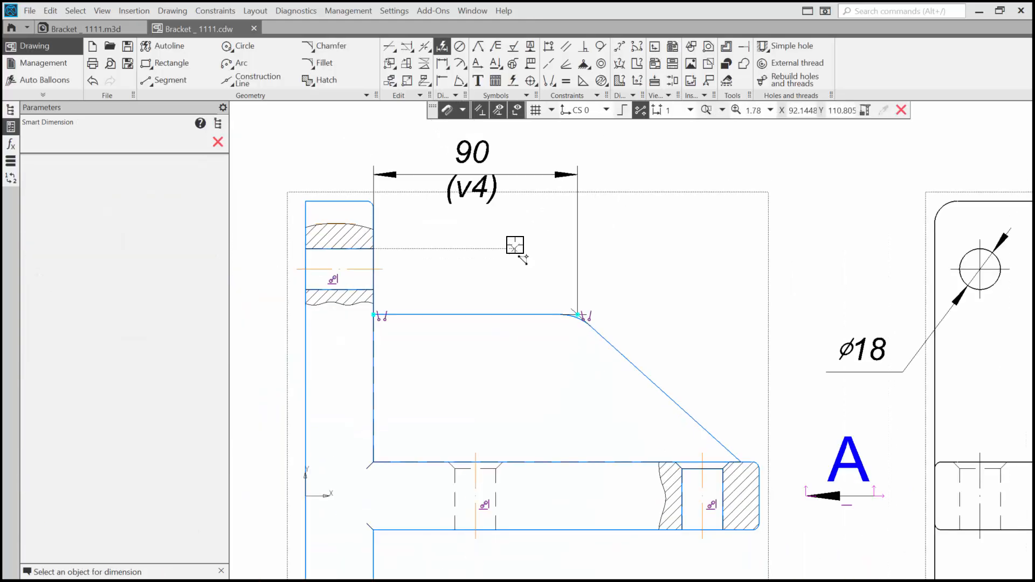
scroll(536, 388, "up", 5)
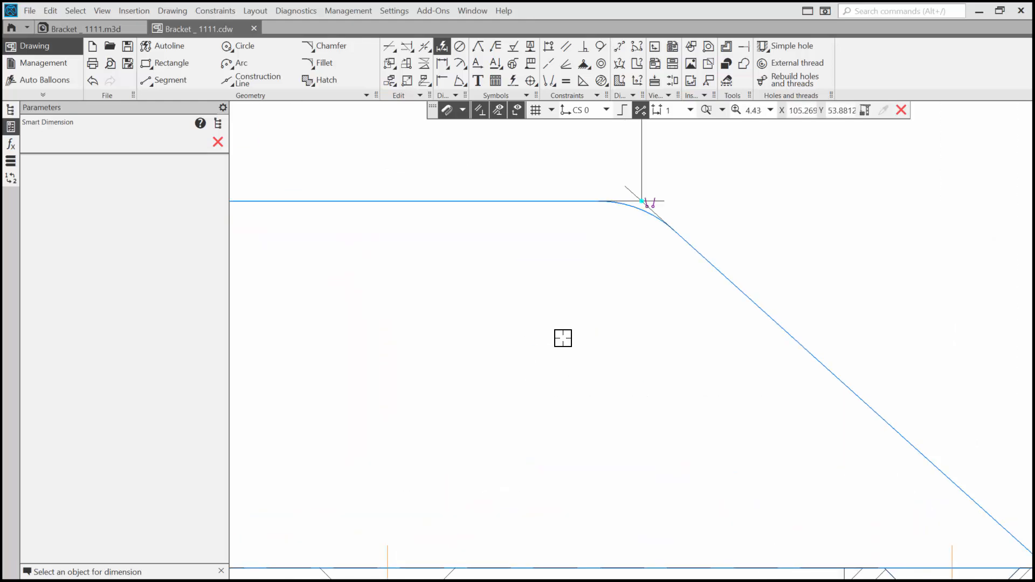
left_click(649, 206)
scroll(623, 253, "down", 2)
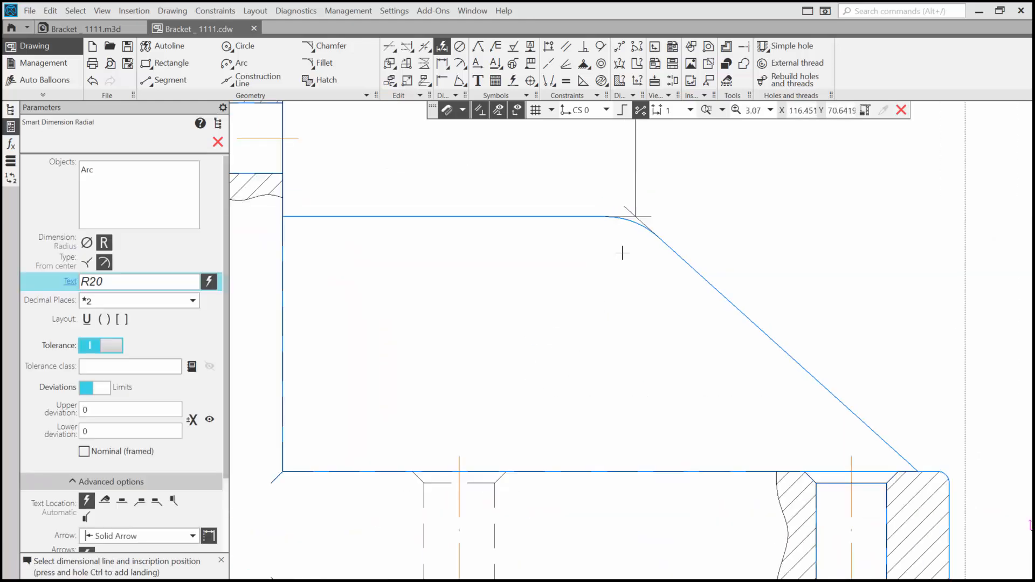
scroll(622, 253, "down", 4)
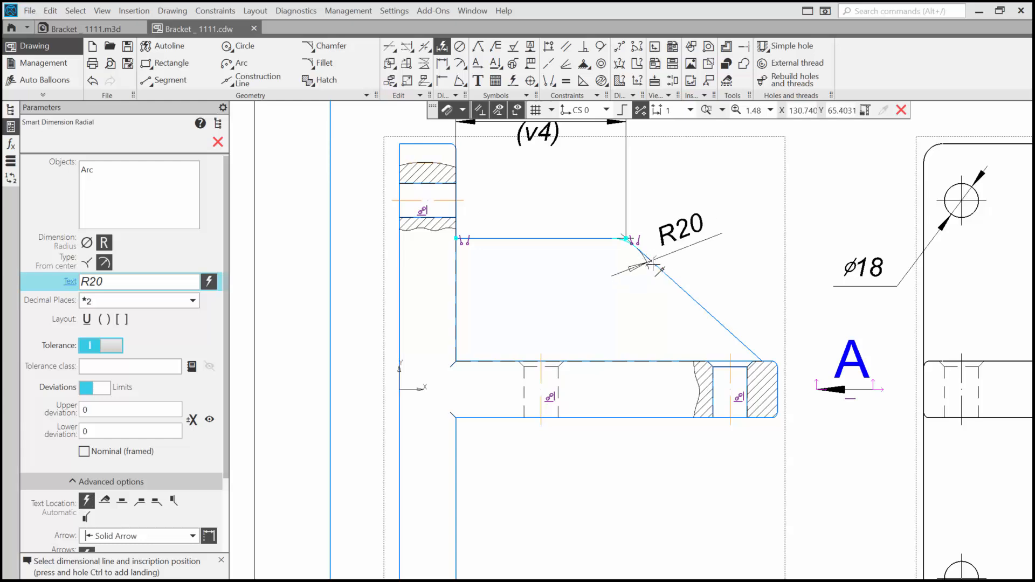
key("ctrl")
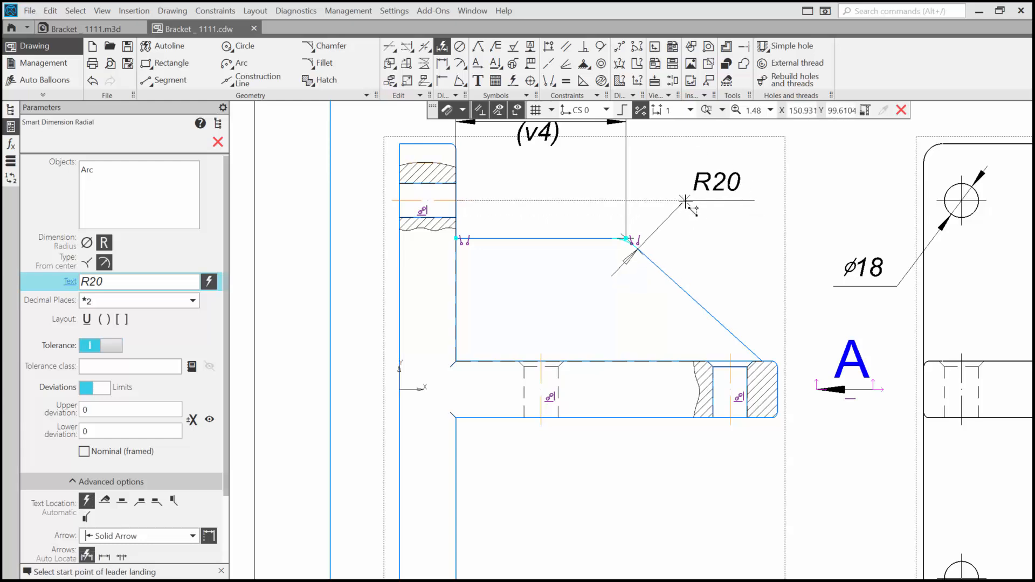
left_click(685, 201)
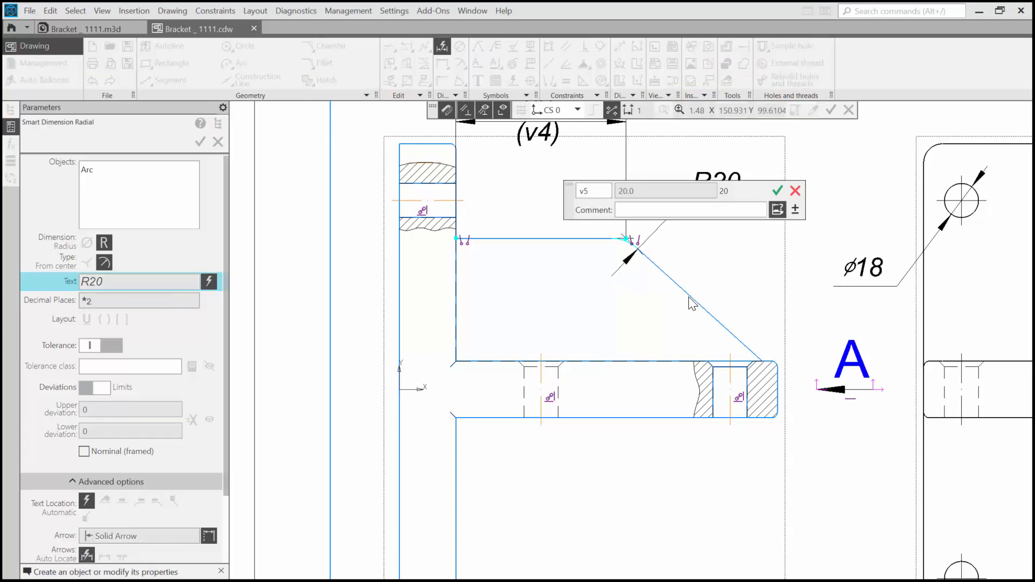
left_click(778, 191)
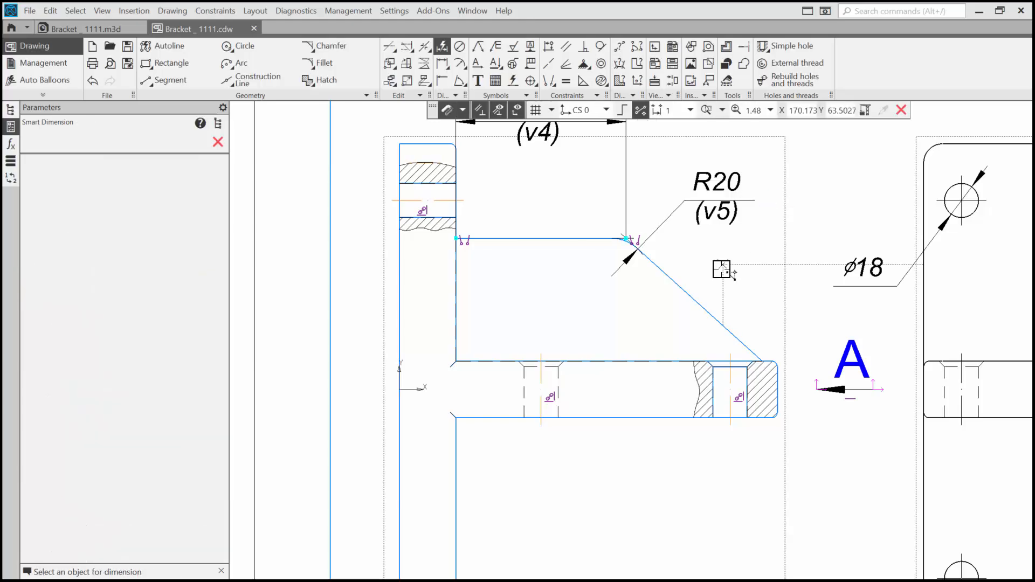
Step: Dimension the horizontal distance between the centers of the two upper holes in the plan view, placing it above that view
scroll(721, 270, "down", 5)
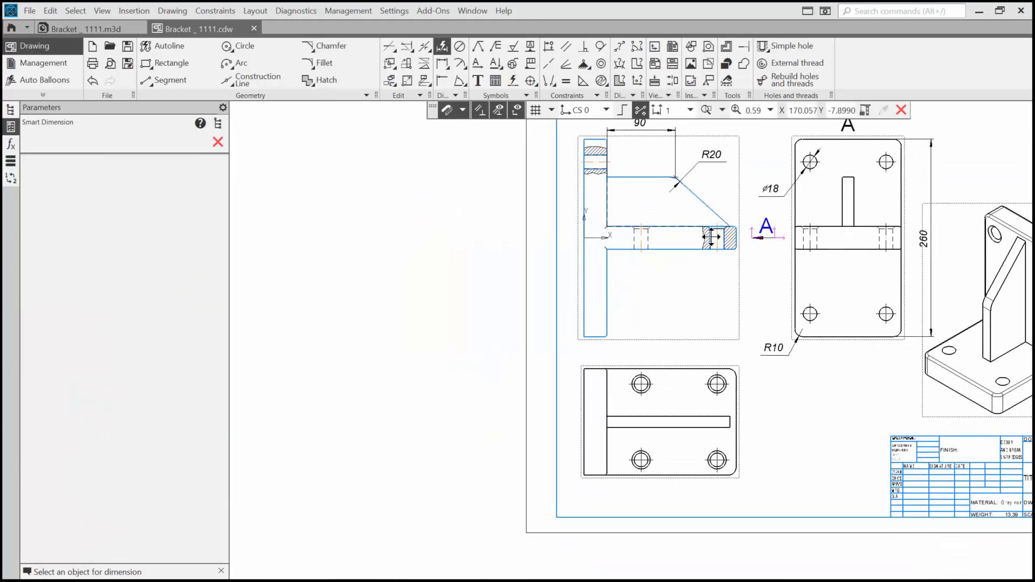
scroll(683, 298, "up", 3)
middle_click_drag(666, 361, 642, 311)
left_click(583, 378)
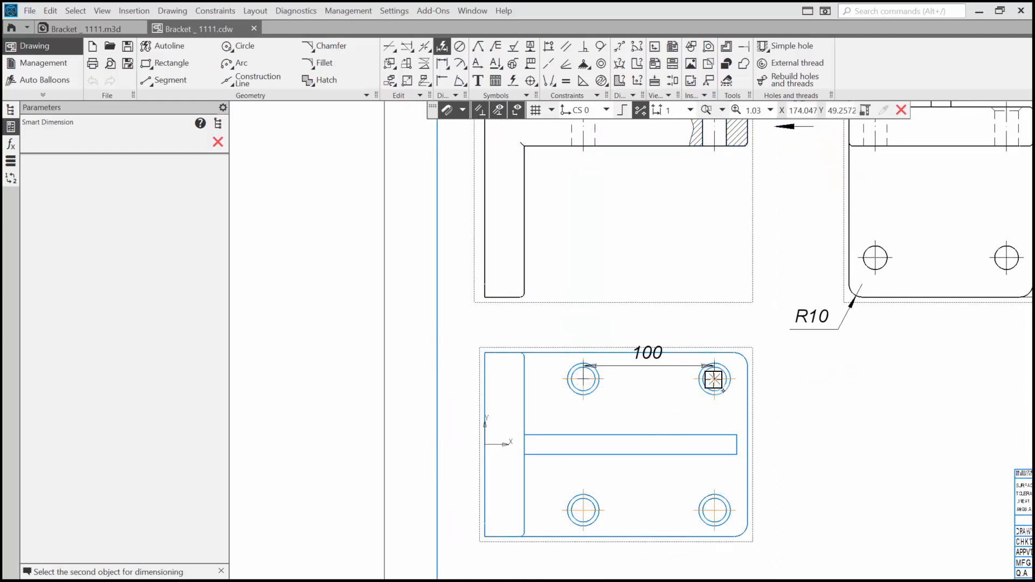
left_click(715, 379)
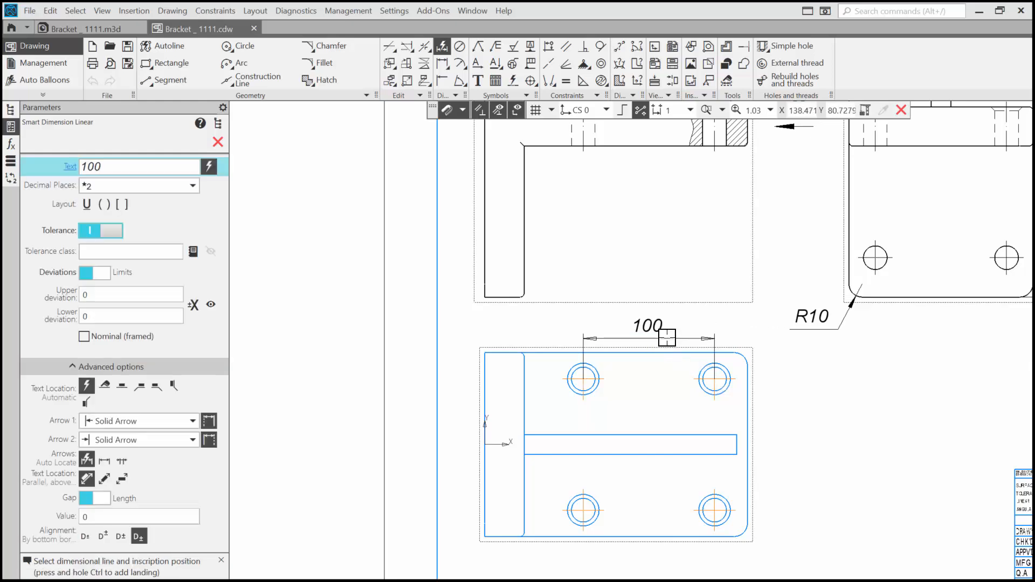
left_click(667, 335)
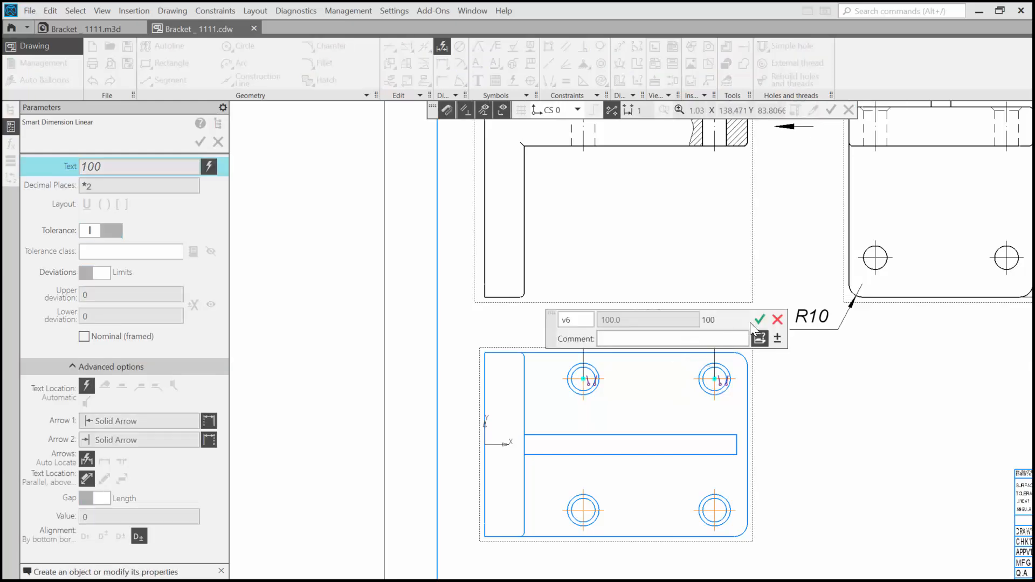
left_click(757, 318)
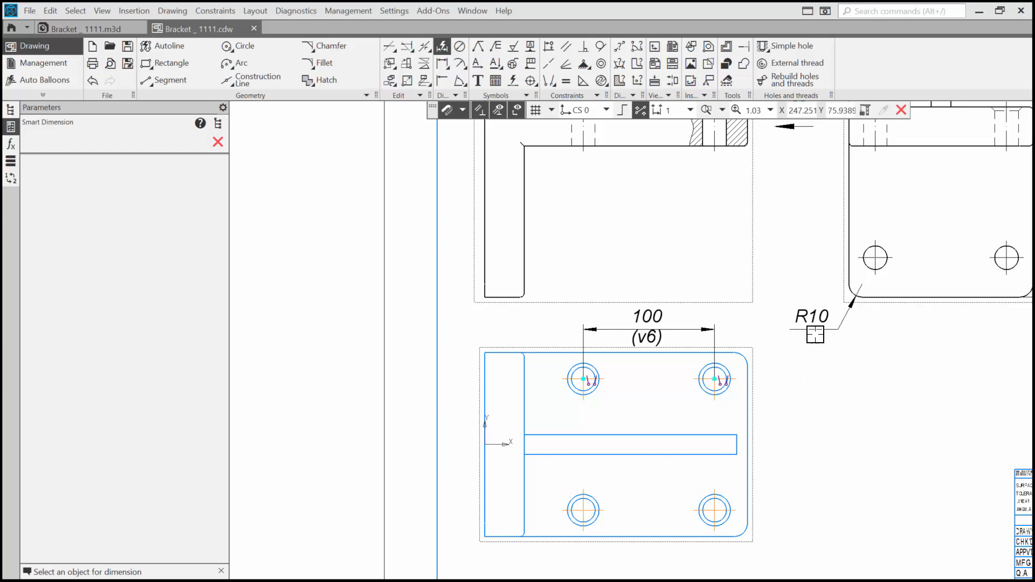
Step: Dimension the center distance between the two upper holes in view A, placing the dimension line above the view letter
middle_click_drag(816, 334, 533, 577)
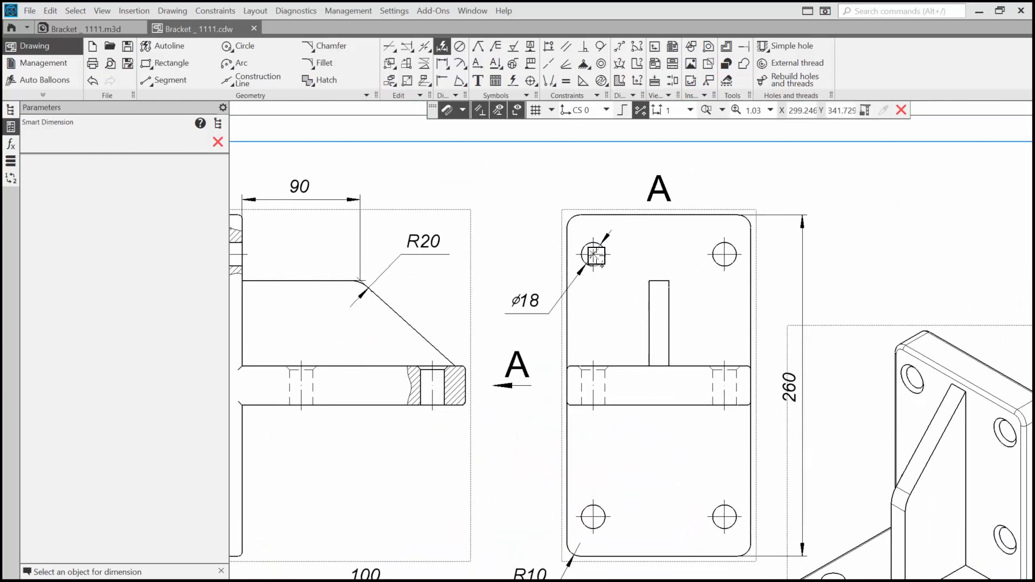
left_click(595, 256)
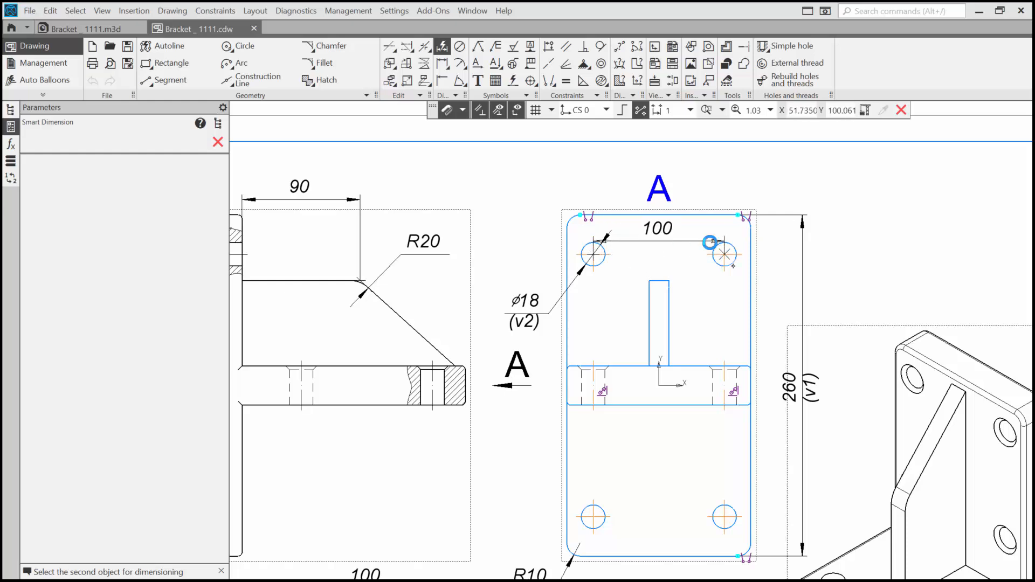
left_click(725, 254)
left_click(672, 172)
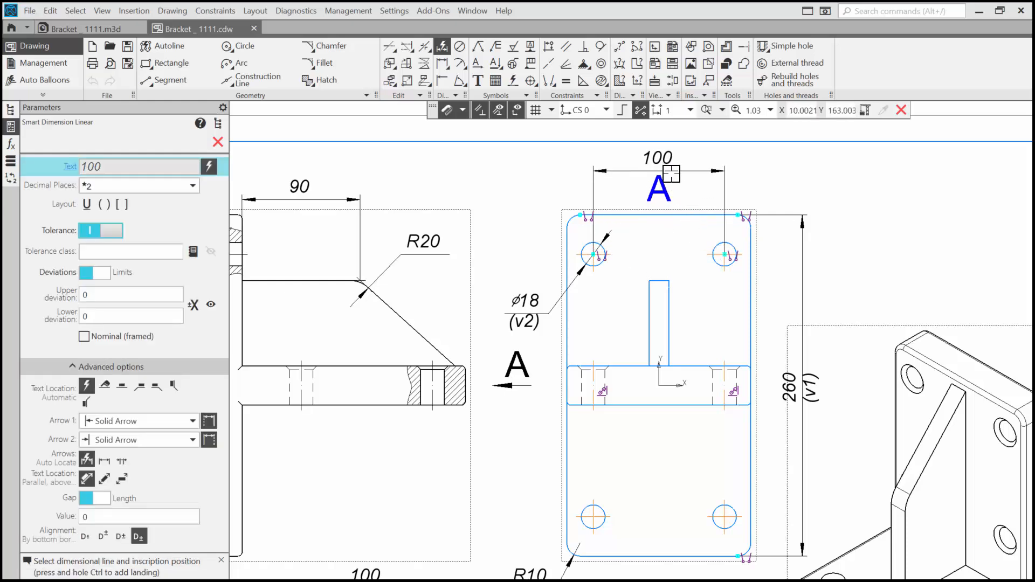
left_click(764, 161)
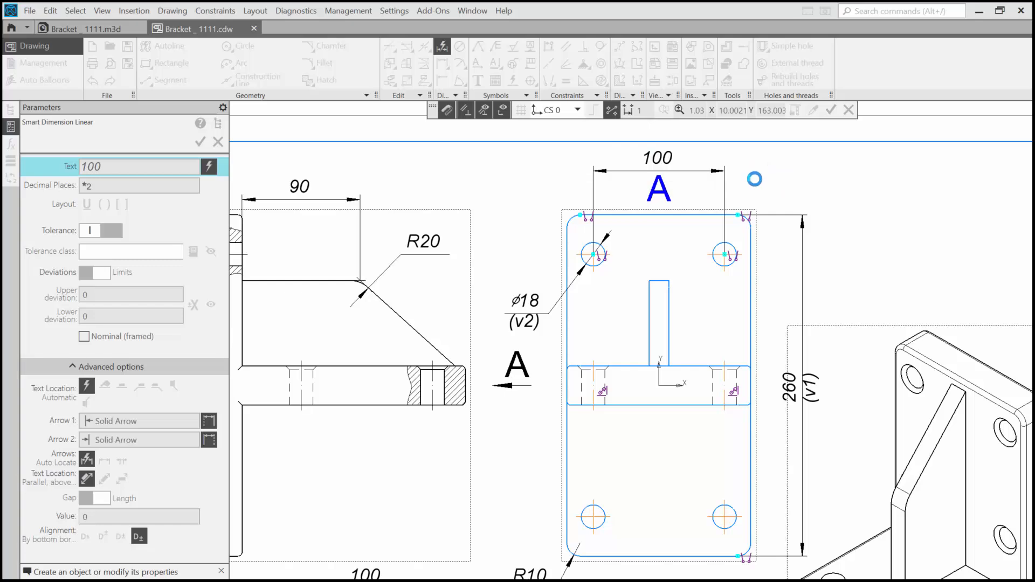
Step: Dimension the overall width between the plate's two side edges in view A, placing it above the hole spacing dimension
middle_click_drag(748, 243, 727, 373)
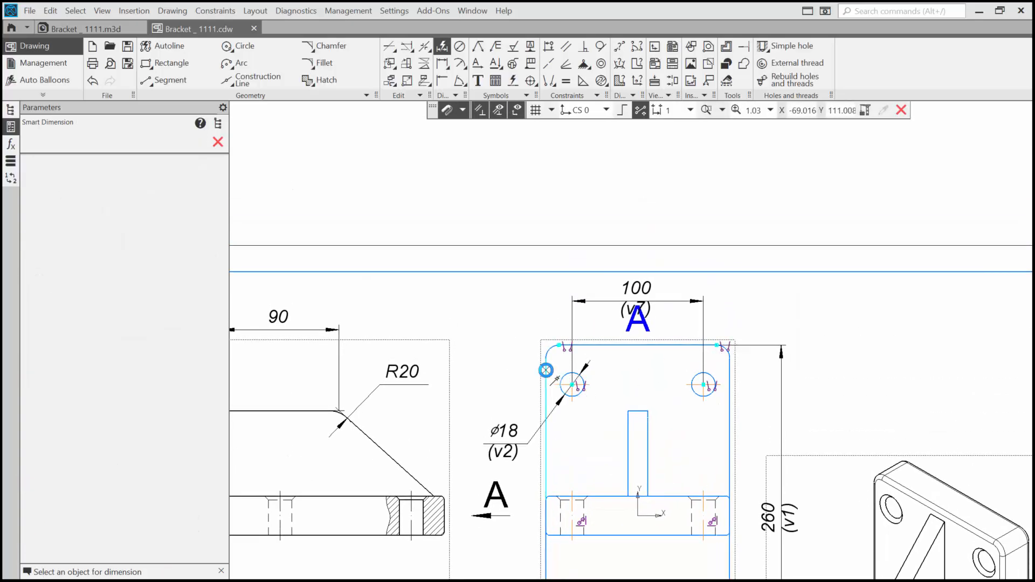
left_click(731, 374)
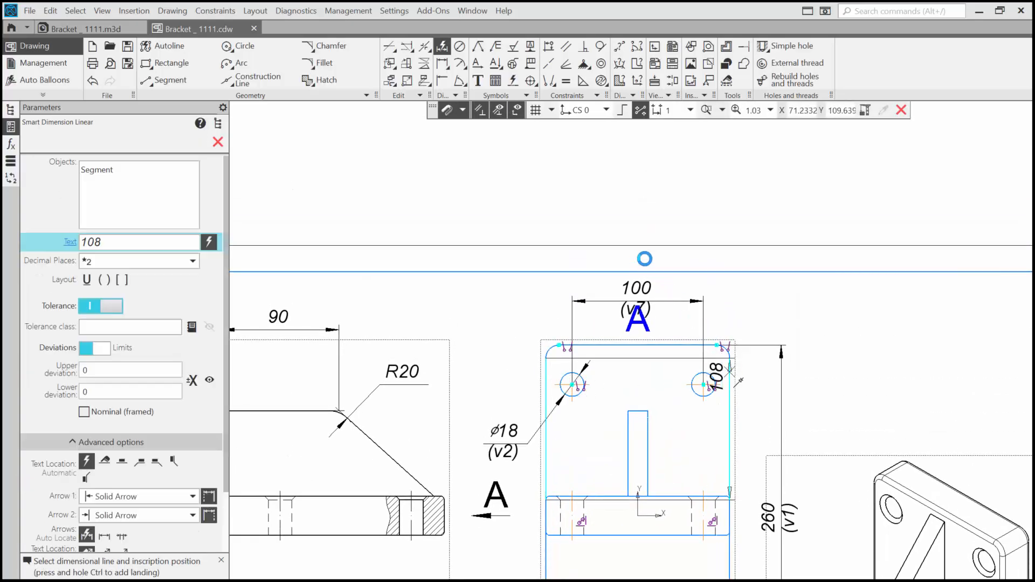
left_click(732, 372)
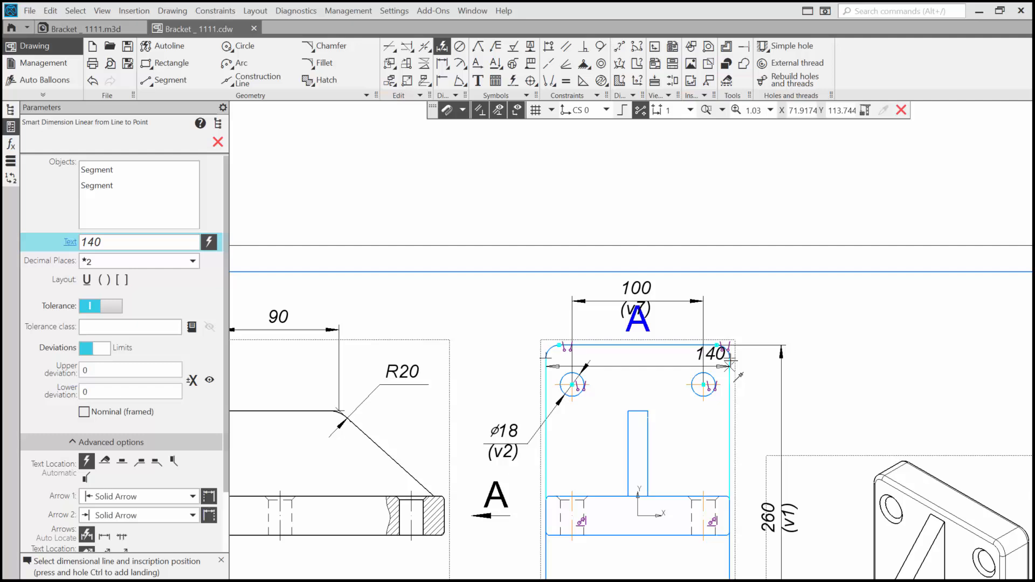
left_click(639, 265)
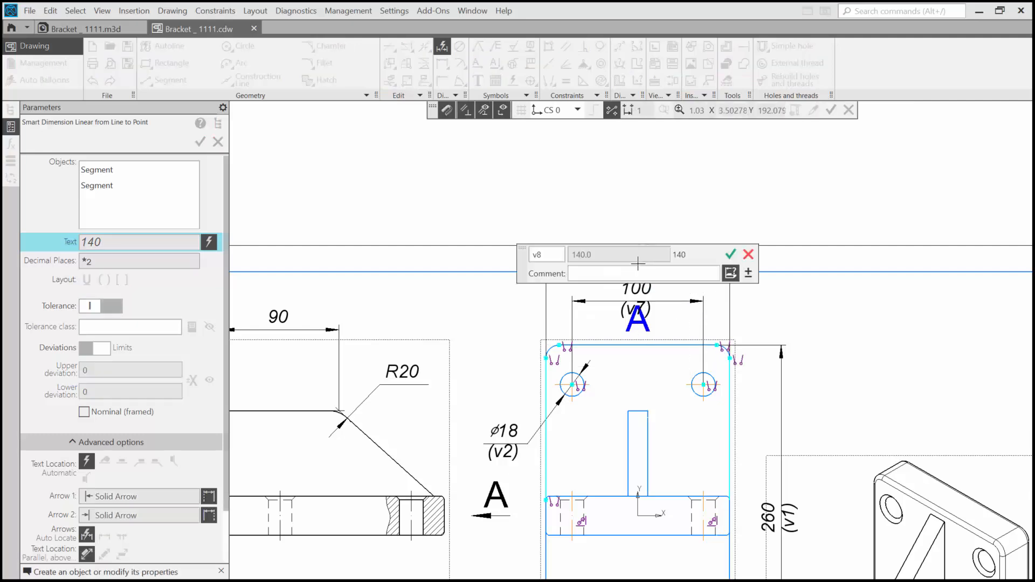
left_click(731, 256)
scroll(564, 176, "up", 2)
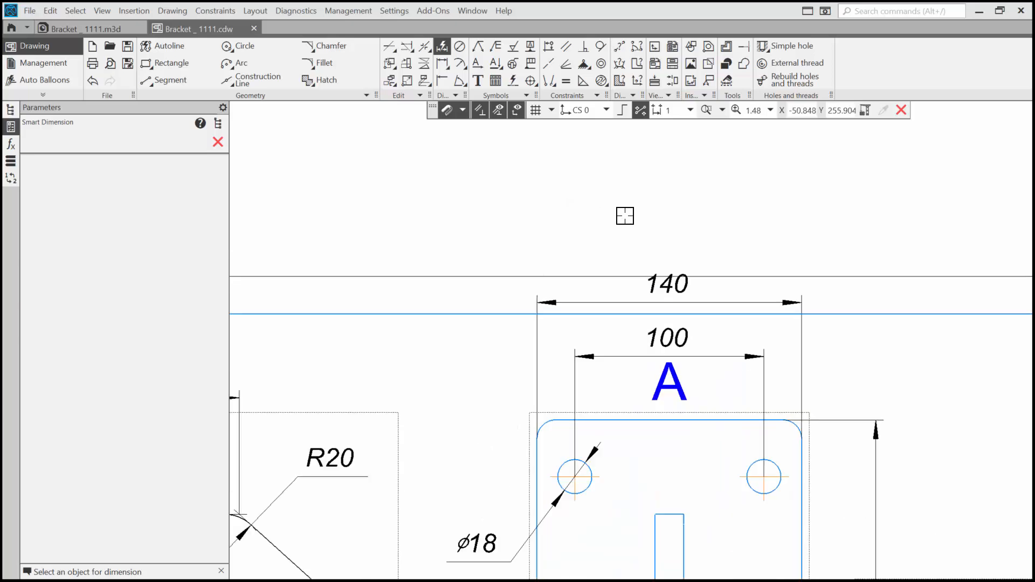
middle_click_drag(730, 249, 590, 175)
key("Escape")
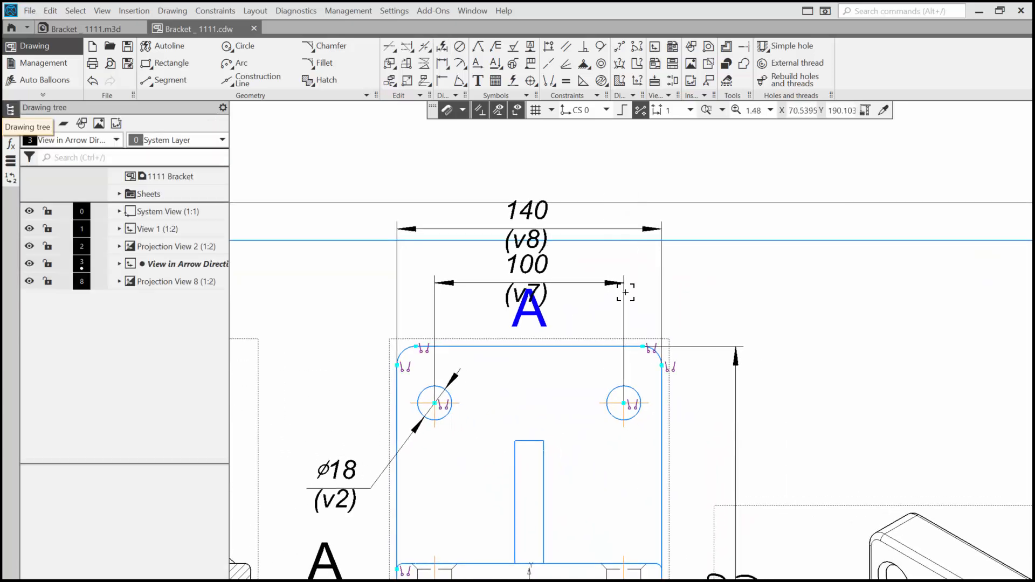
Step: Move the hole spacing and overall width dimension lines in view A closer to the plate's upper edge
left_click(609, 292)
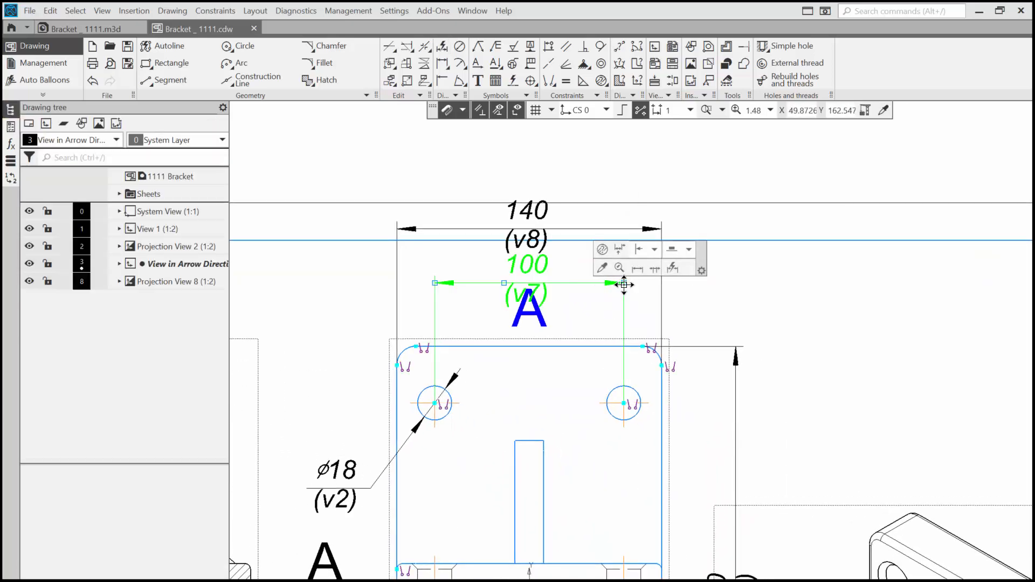
left_click_drag(624, 285, 624, 310)
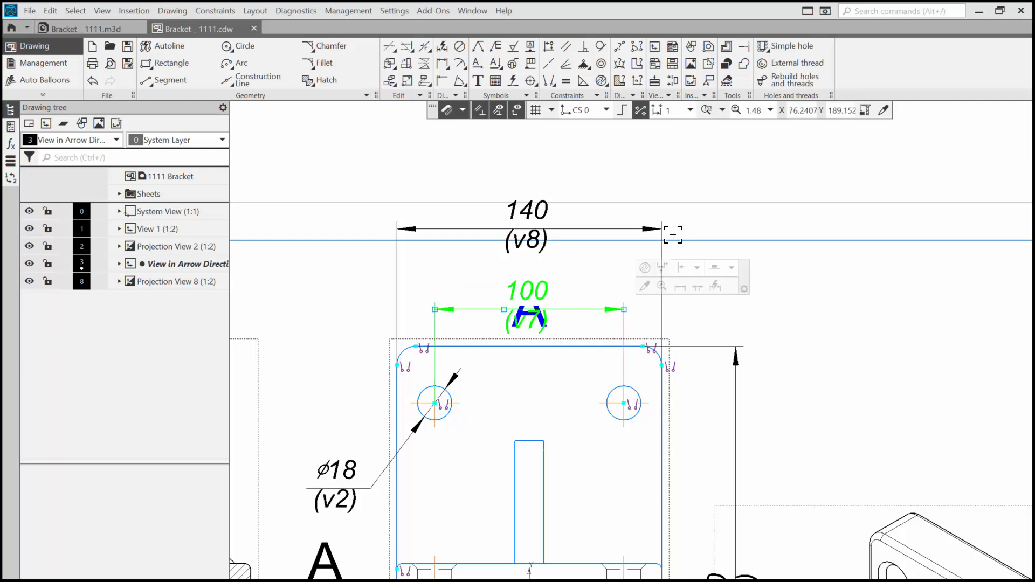
left_click(654, 231)
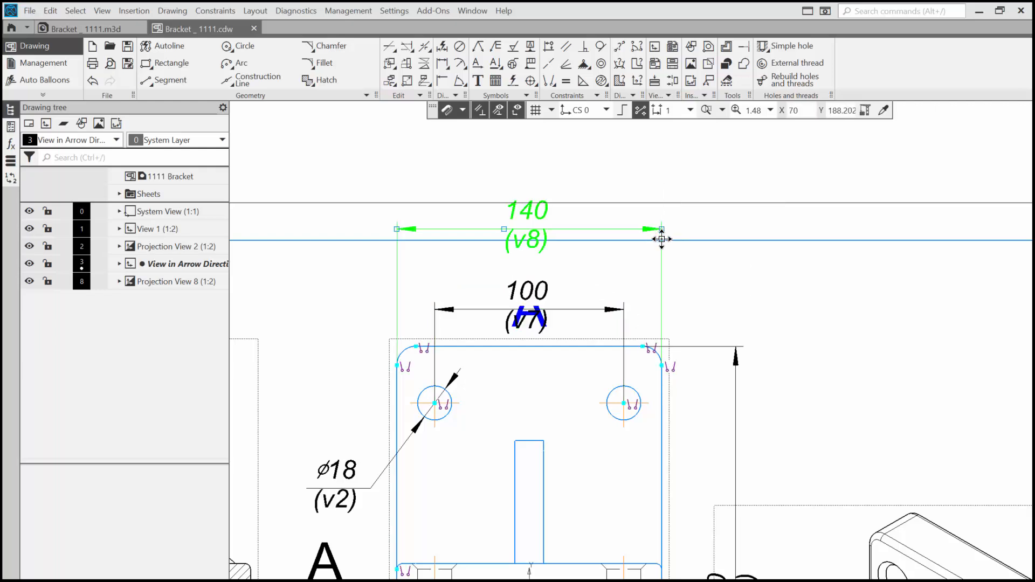
left_click_drag(663, 229, 662, 253)
Step: Move the view letter A above the overall width dimension of the arrow view
left_click(530, 312)
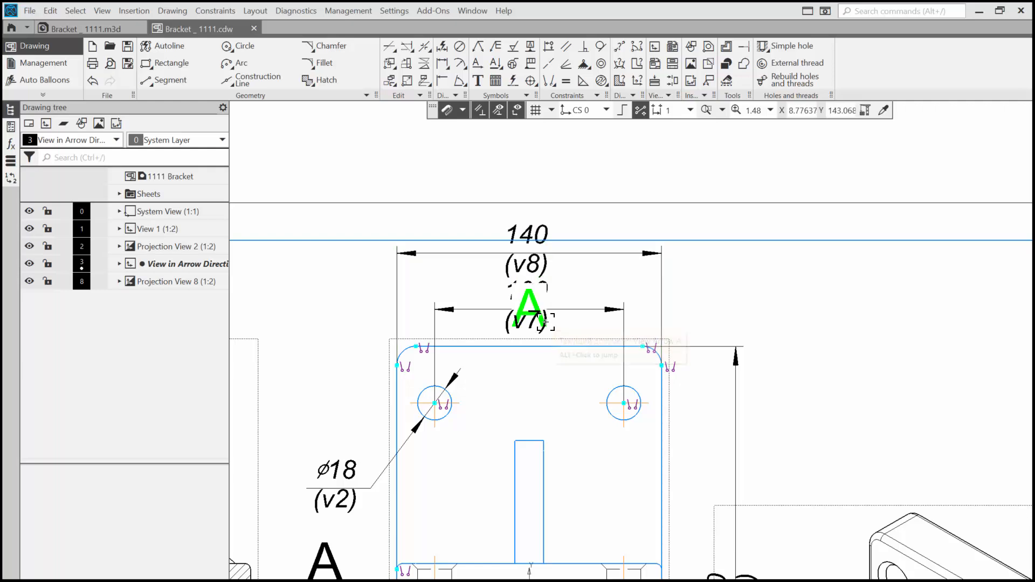
left_click_drag(530, 311, 529, 190)
scroll(557, 260, "down", 5)
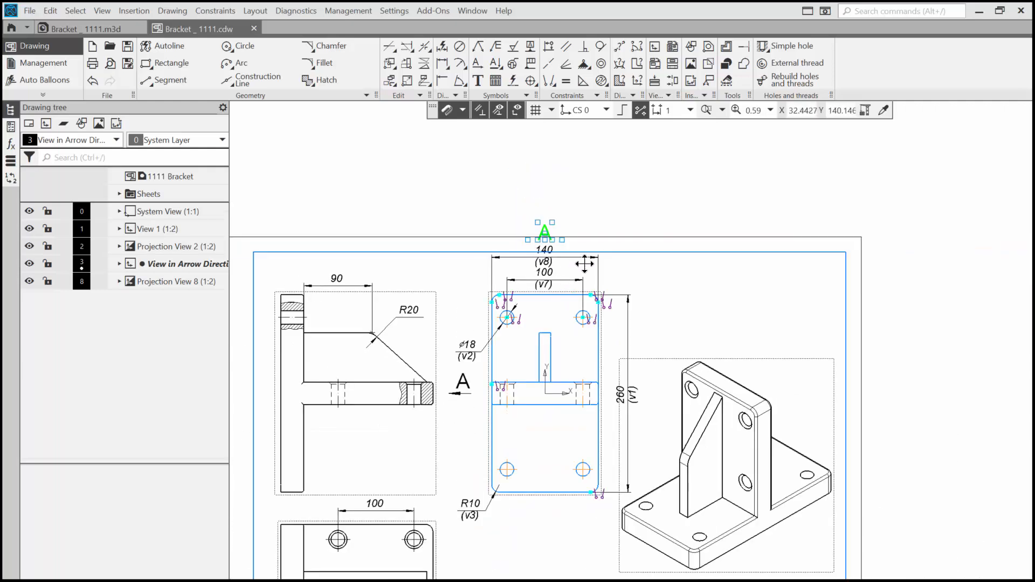
Step: Shift the front view and its linked views down the sheet until the view letter A sits inside the frame
middle_click_drag(597, 250, 657, 172)
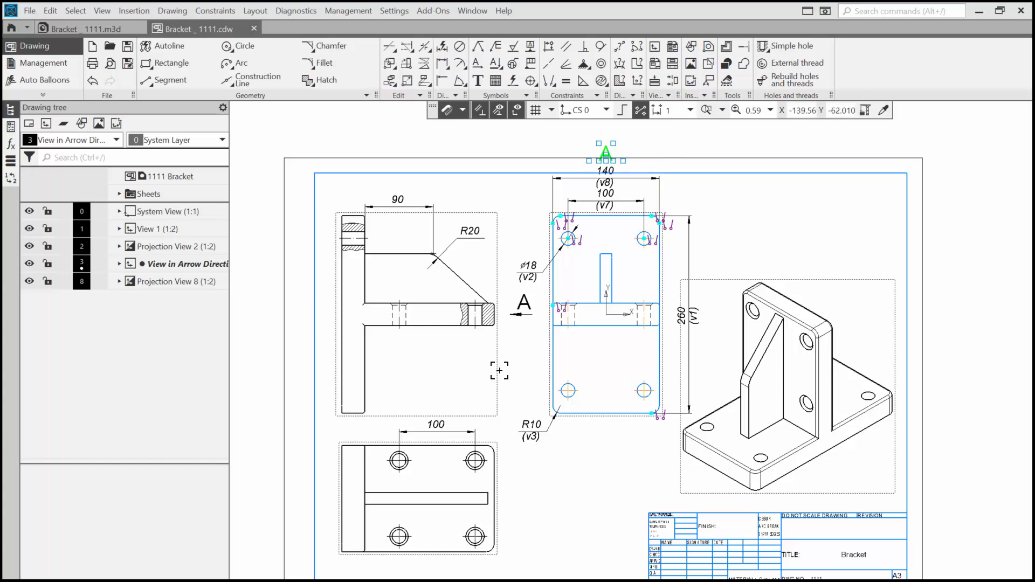
left_click_drag(500, 371, 497, 381)
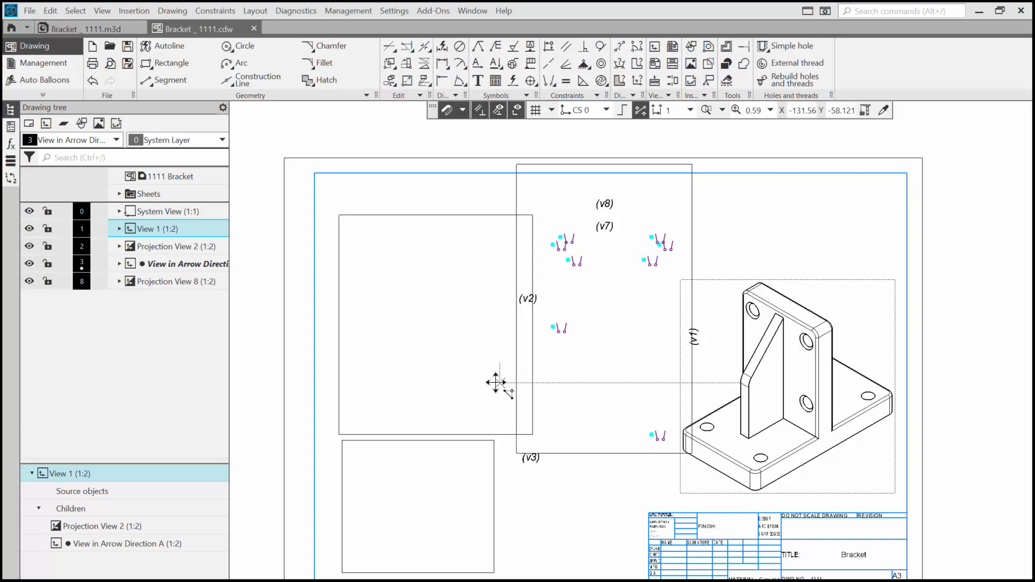
key("alt")
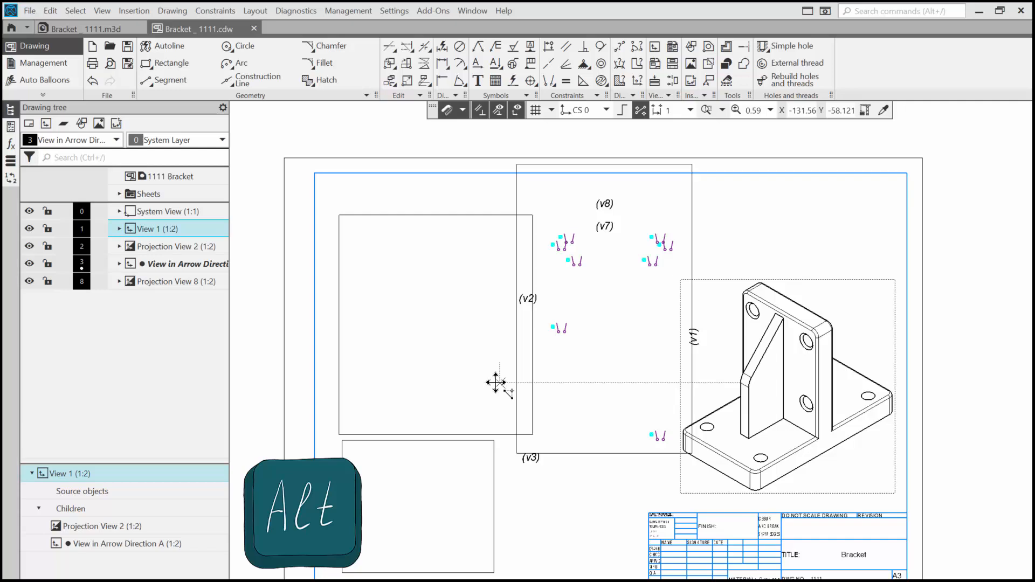
left_click_drag(495, 382, 496, 396)
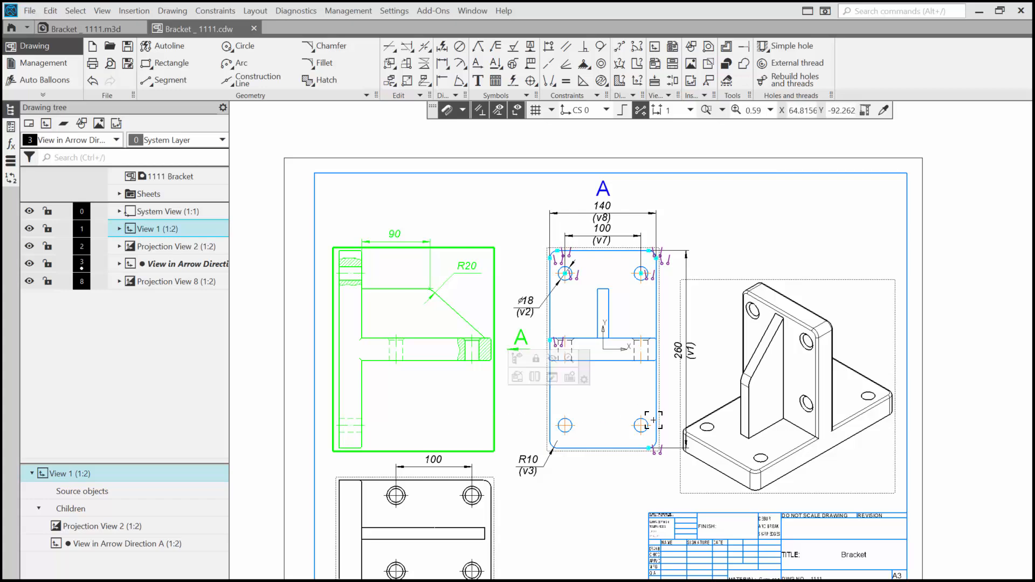
Step: Shift view A slightly toward the front view to leave more room before the isometric view
middle_click_drag(671, 392, 728, 299)
left_click(602, 334)
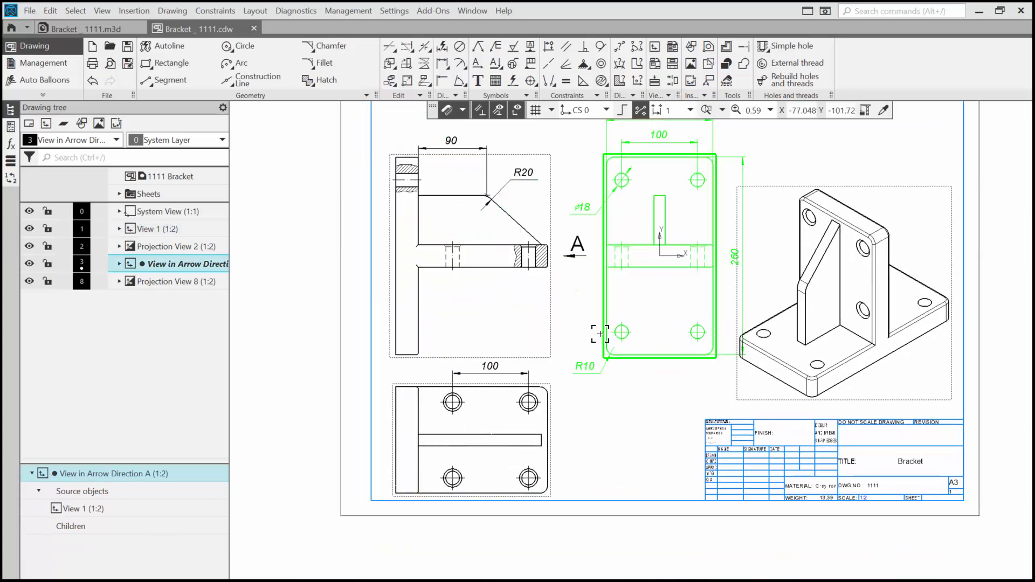
left_click_drag(601, 333, 592, 326)
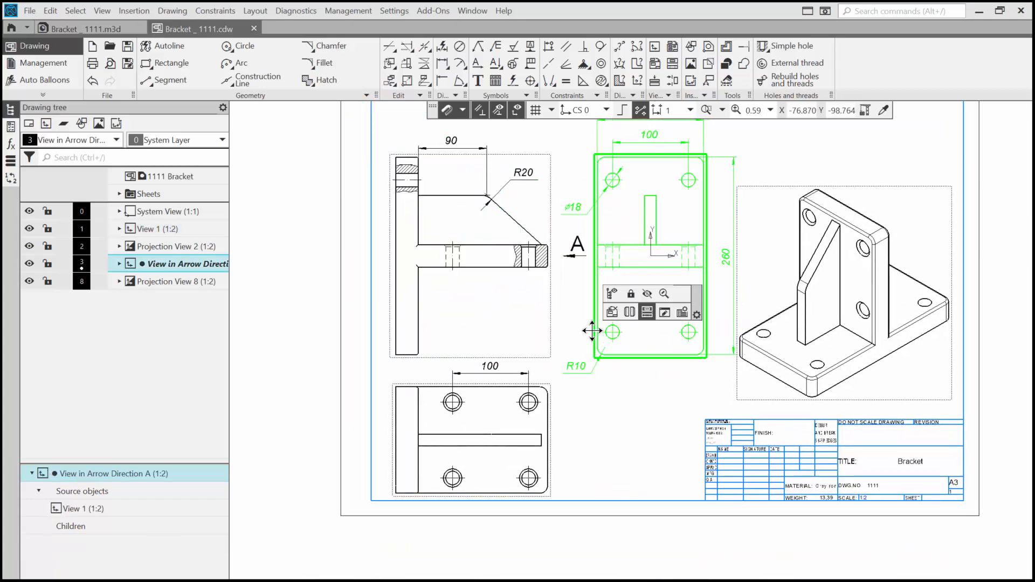
middle_click_drag(629, 386, 642, 469)
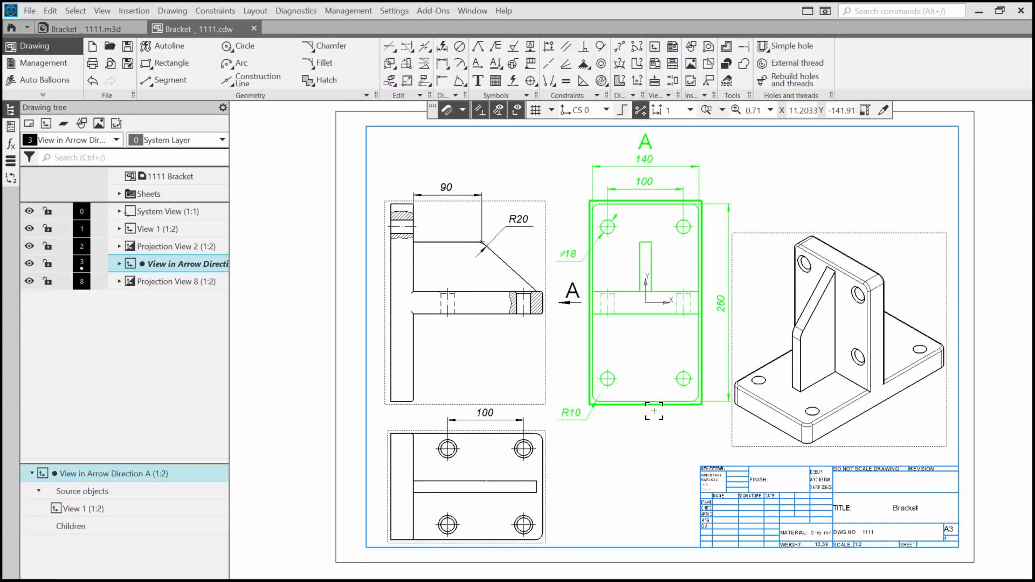
Step: Move the overall height dimension of view A farther out from the plate
scroll(647, 416, "up", 3)
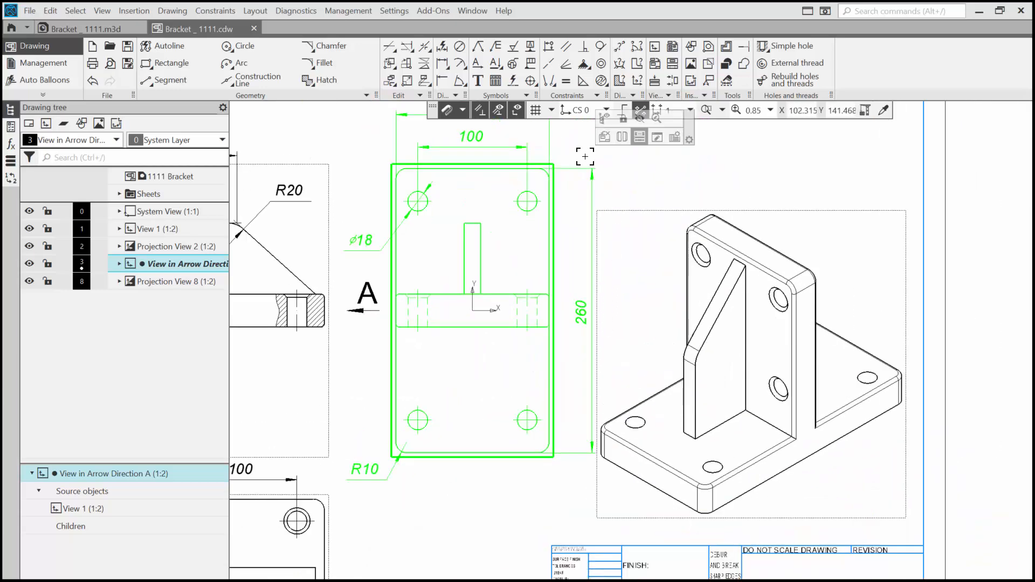
left_click(592, 167)
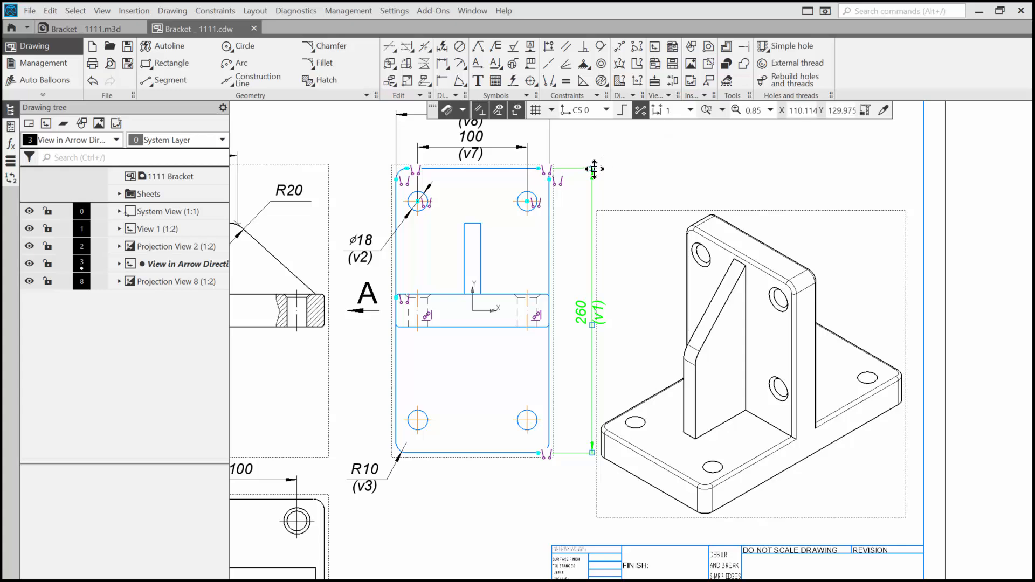
left_click_drag(594, 169, 605, 170)
Step: Dimension the vertical center distance between the two right-hand holes in view A, placing it inside the overall height dimension
left_click(443, 48)
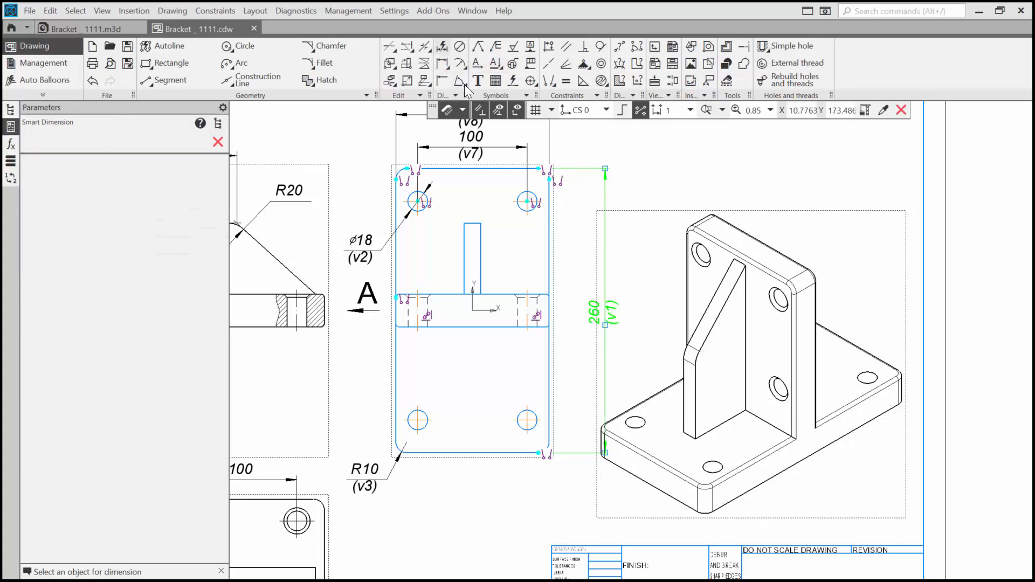
left_click(527, 201)
left_click(533, 414)
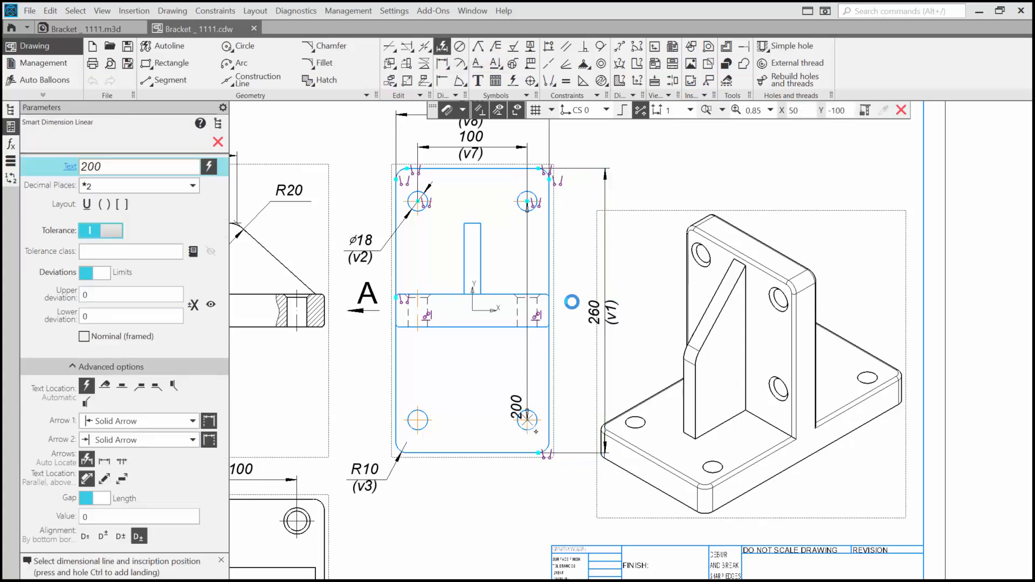
left_click(578, 297)
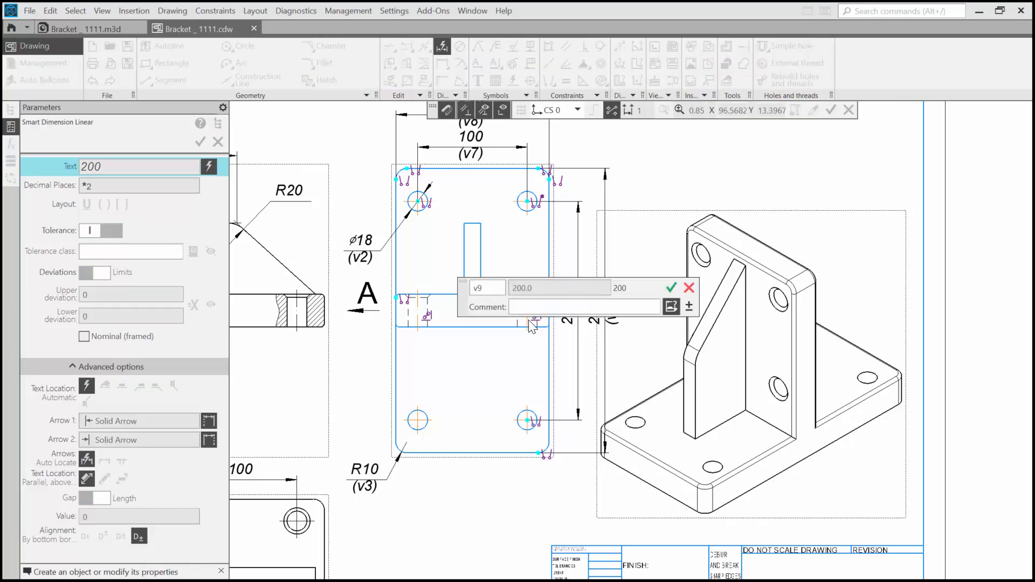
left_click(672, 289)
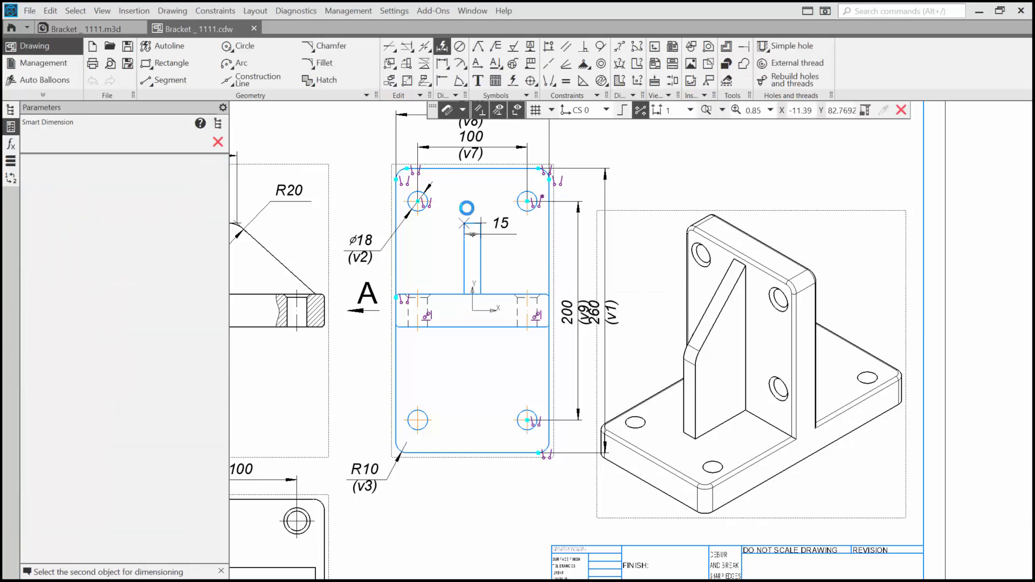
Step: Dimension the rib's thickness in view A, placing the dimension line just above the rib with the text beside it
left_click(467, 208)
scroll(470, 211, "up", 4)
left_click(475, 221)
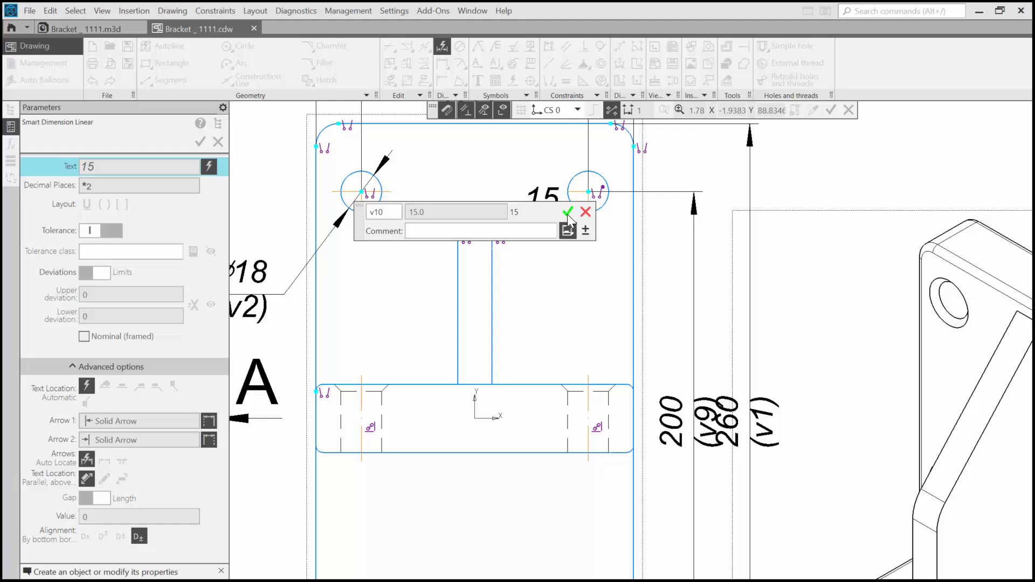
left_click(568, 212)
Step: Dimension the height from the plate's lower edge to the base's underside in view A, placing it left of the plate
middle_click_drag(511, 299, 720, 137)
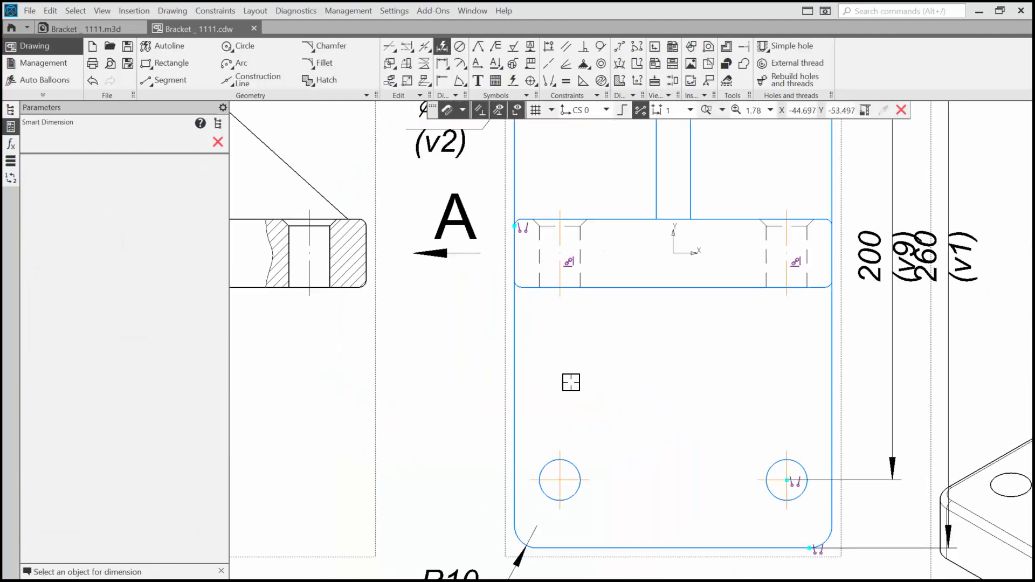
left_click(561, 548)
left_click(608, 287)
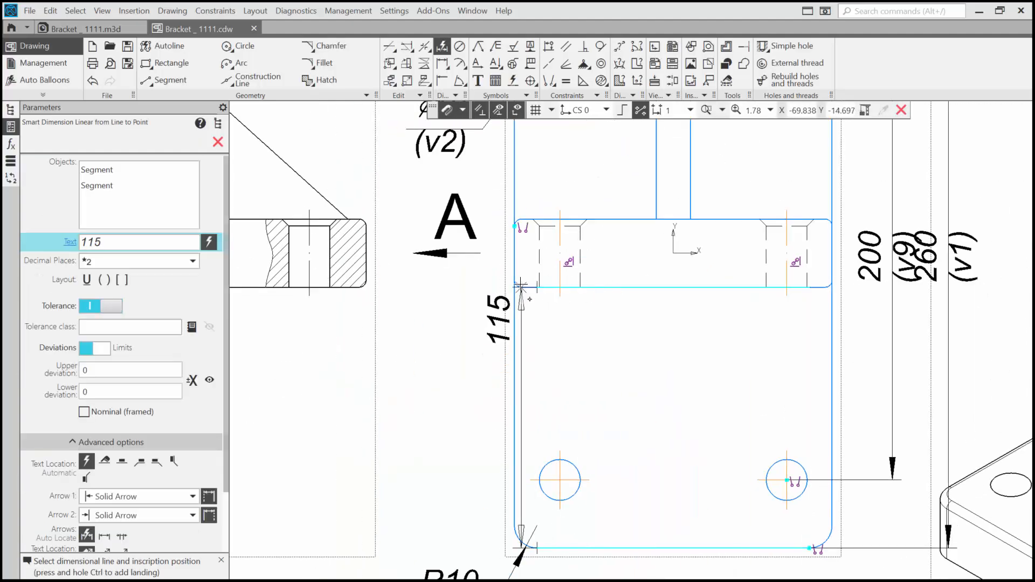
left_click(477, 420)
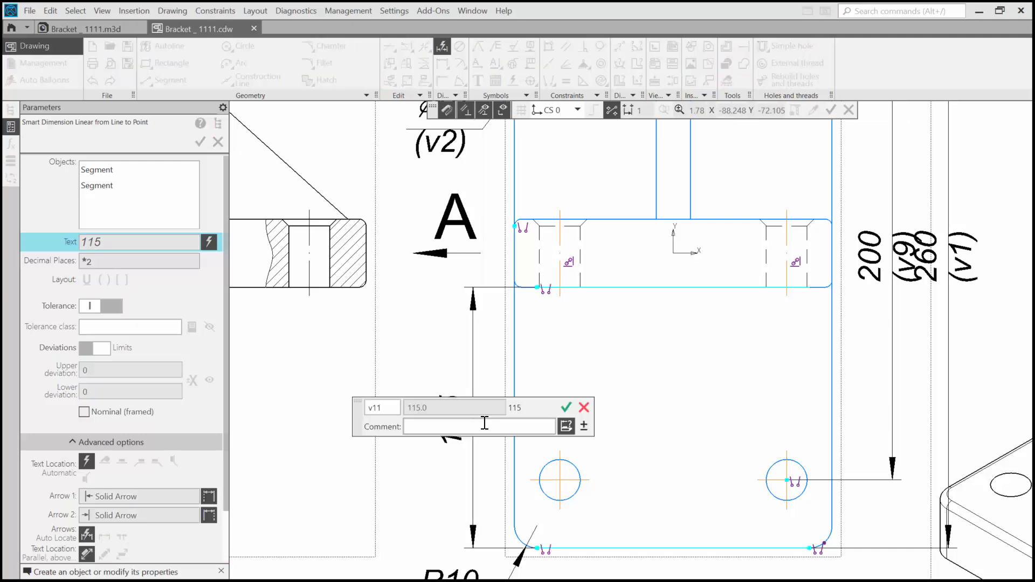
left_click(566, 408)
Step: Dimension the vertical center distance between the two right-hand holes in the plan view, placing it right of the base
scroll(583, 388, "down", 2)
scroll(583, 554, "down", 3)
middle_click_drag(582, 555, 637, 300)
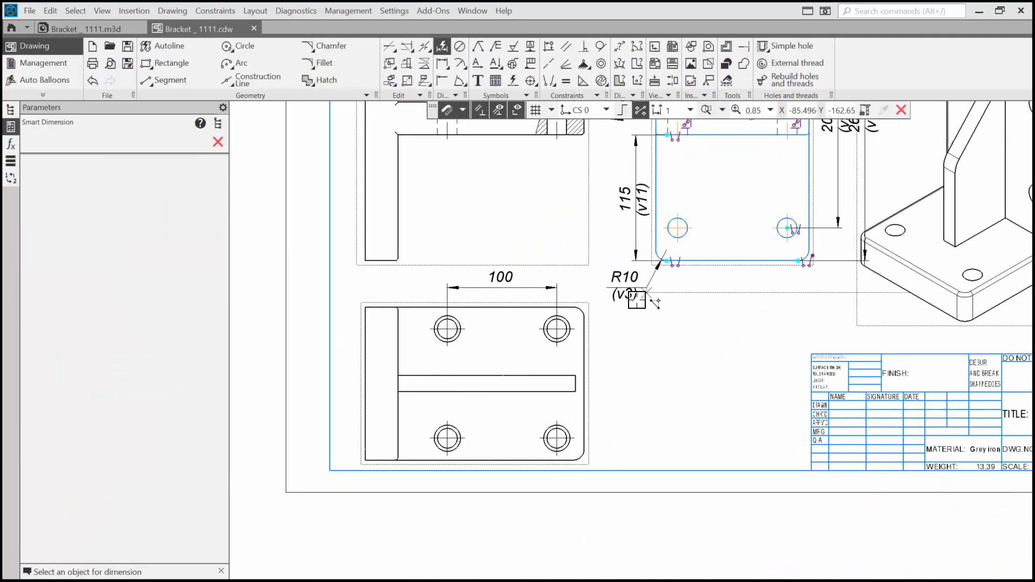
left_click(556, 329)
left_click(557, 438)
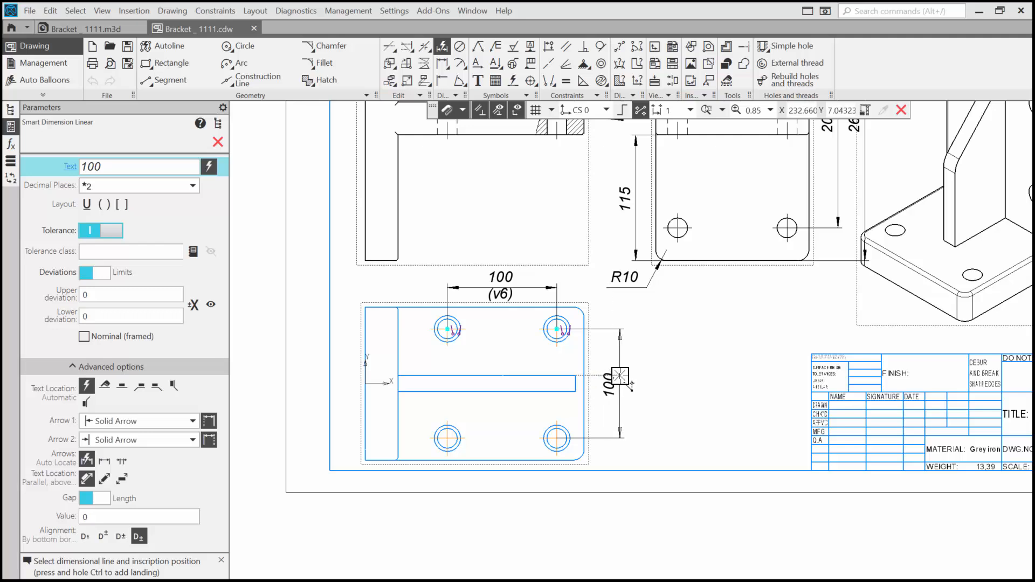
left_click(620, 376)
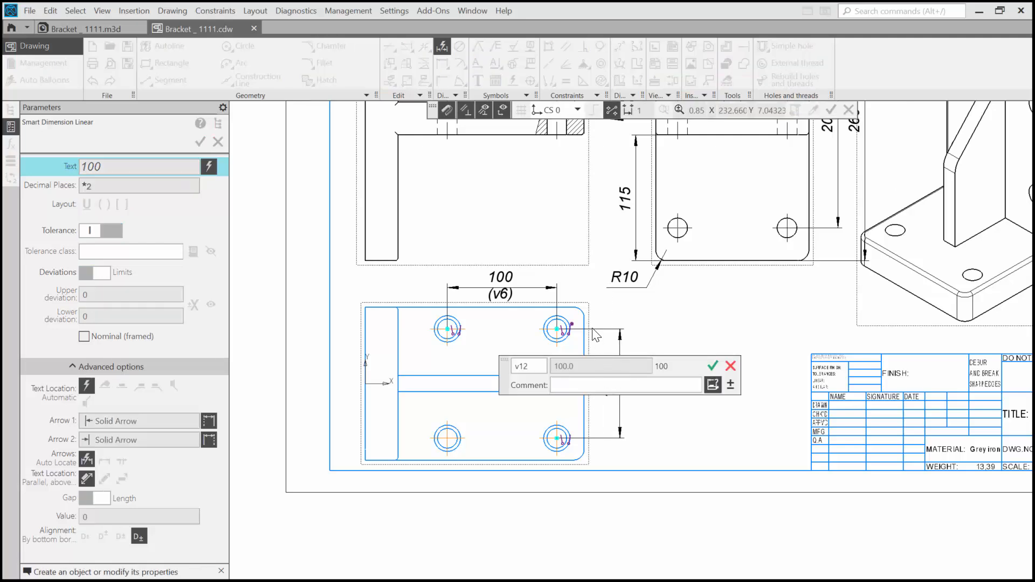
key("Return")
Step: Dimension the distance from the upper right hole's center to the base's right edge in the plan view, in line with the hole spacing dimension
scroll(602, 307, "up", 4)
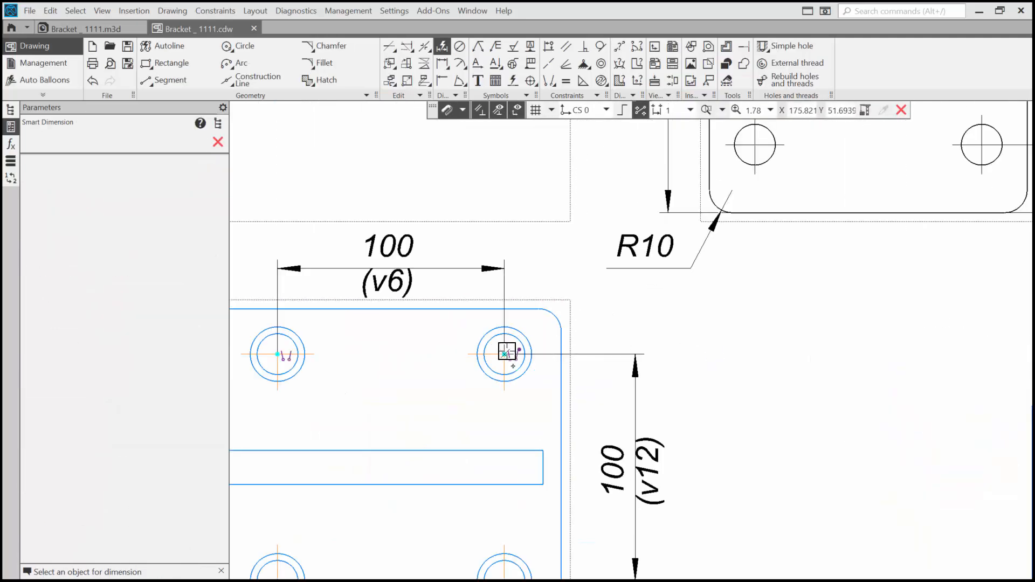
left_click(505, 354)
left_click(556, 368)
left_click(598, 266)
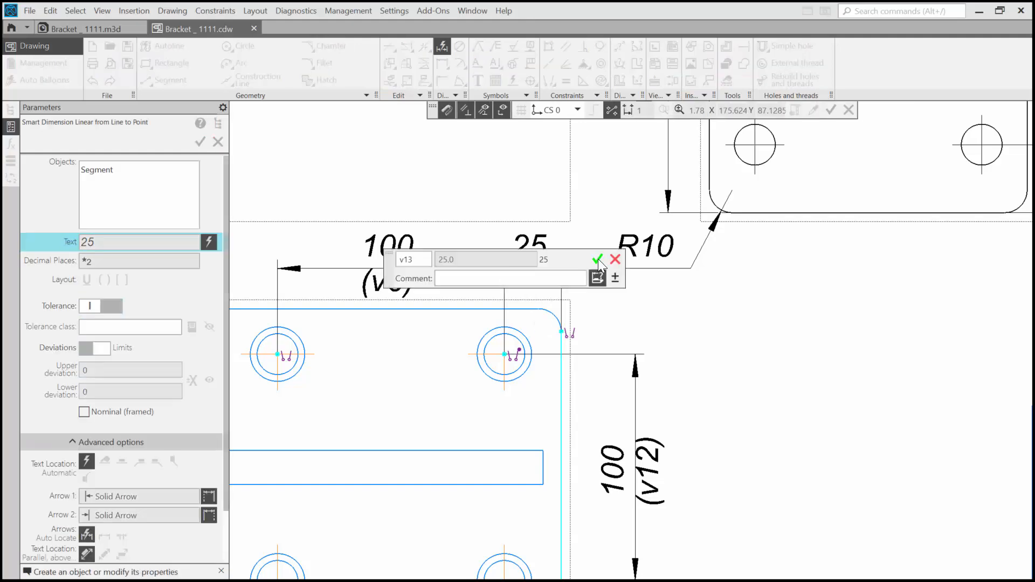
key("Return")
Step: Dimension the vertical plate's thickness in the front view, placing it above the plate in line with the rib length dimension
middle_click_drag(588, 221, 768, 553)
scroll(657, 399, "down", 2)
middle_click_drag(645, 393, 657, 469)
scroll(656, 470, "down", 1)
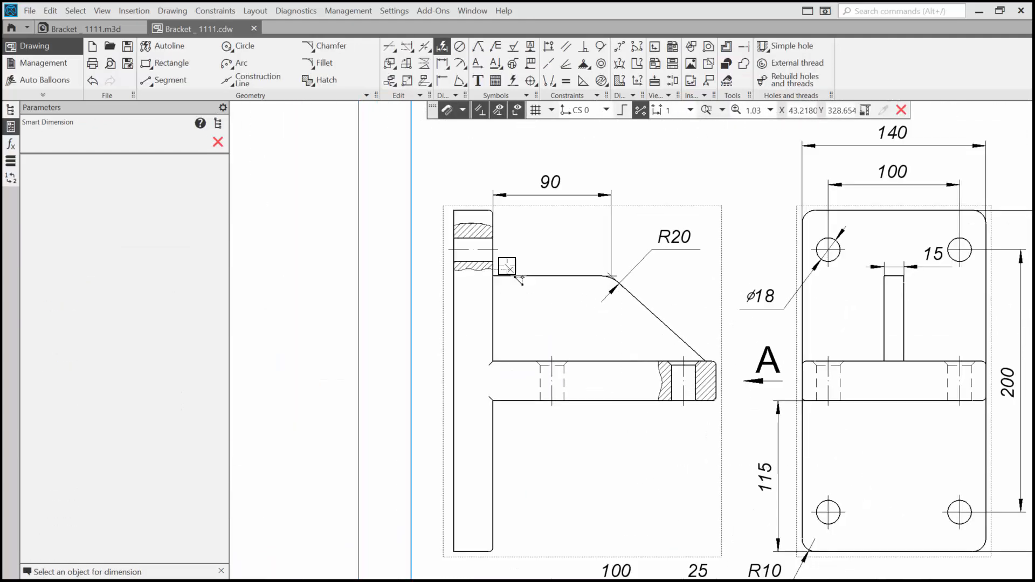
left_click(492, 217)
scroll(452, 219, "up", 3)
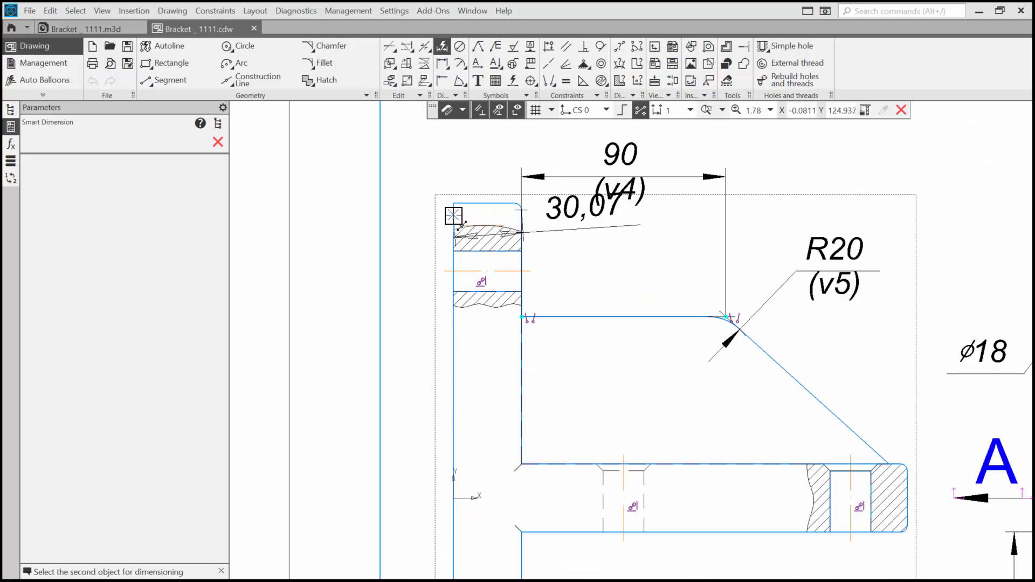
left_click(473, 178)
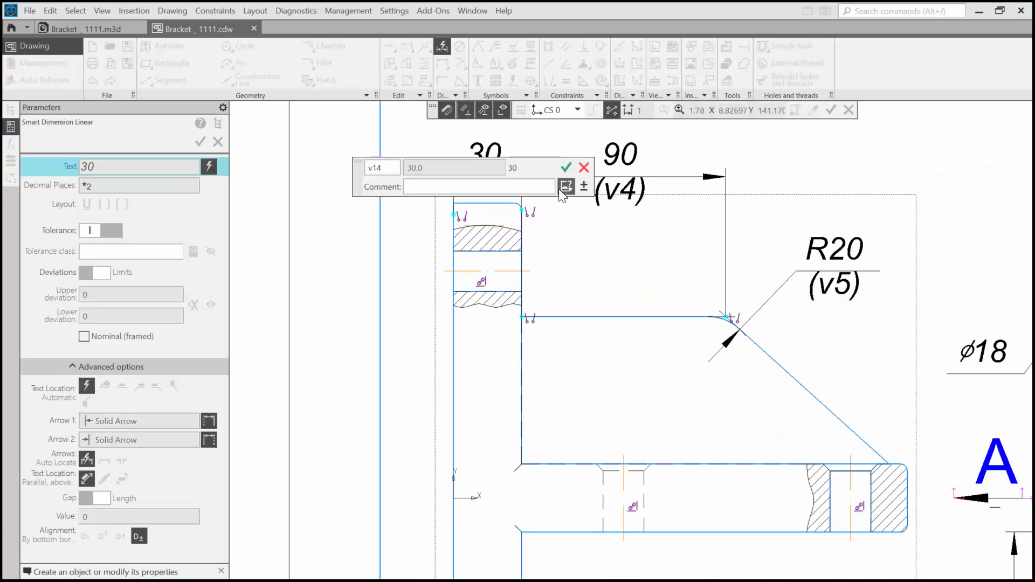
left_click(566, 167)
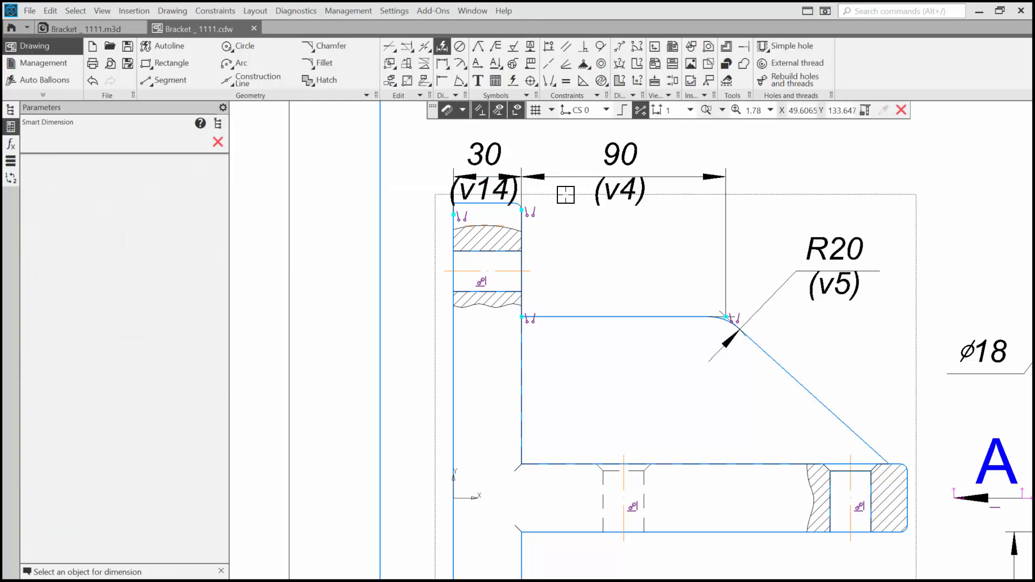
Step: Dimension the height from the base's upper face to the rib's top edge in the front view, placing it inside the rib
left_click(585, 317)
left_click(583, 463)
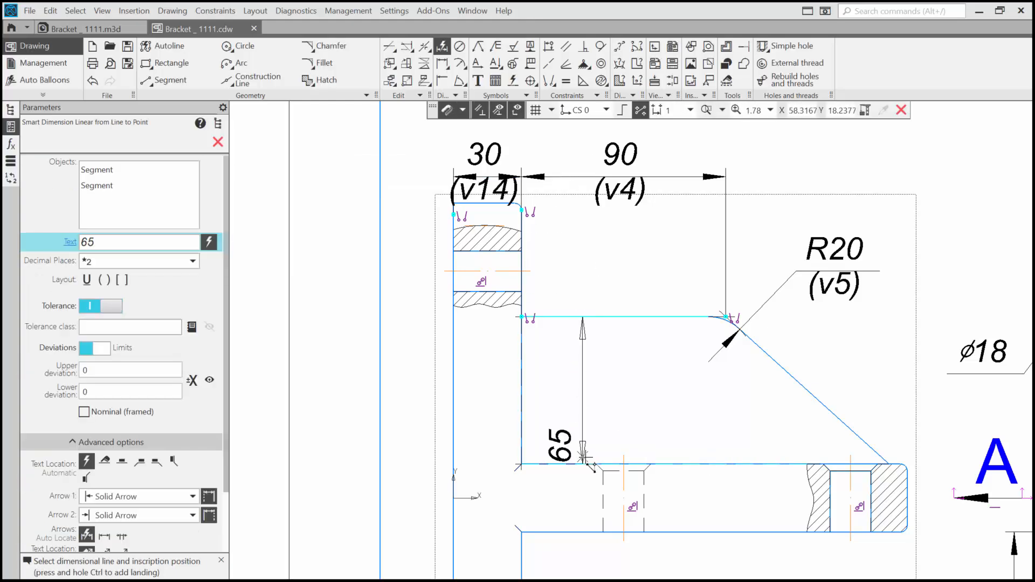
left_click(583, 397)
left_click(675, 387)
Step: Dimension the width of the sectioned base hole in the front view, placing the dimension line below the base
middle_click_drag(703, 442, 573, 342)
left_click(700, 424)
left_click(741, 423)
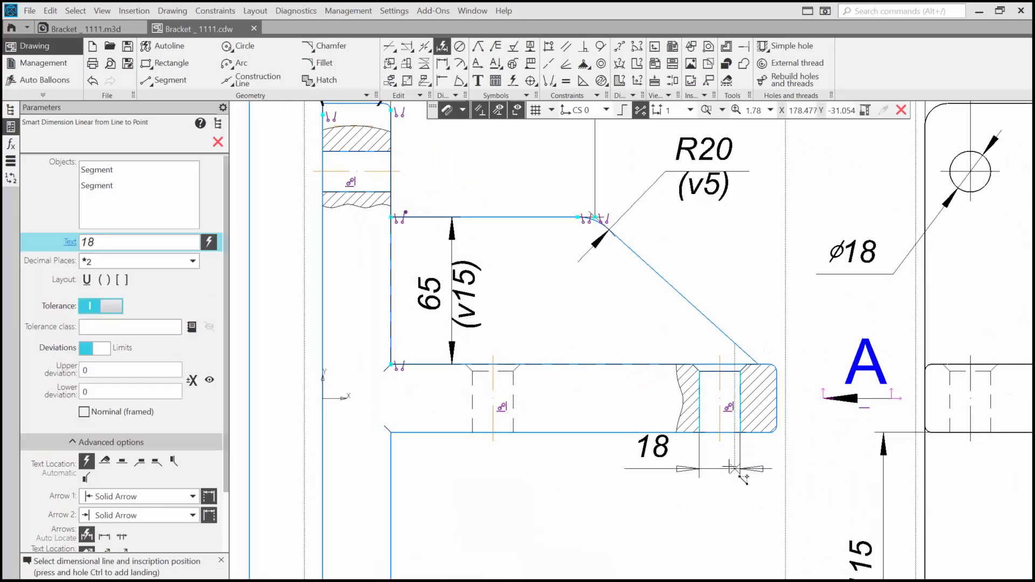
left_click(772, 496)
left_click(813, 493)
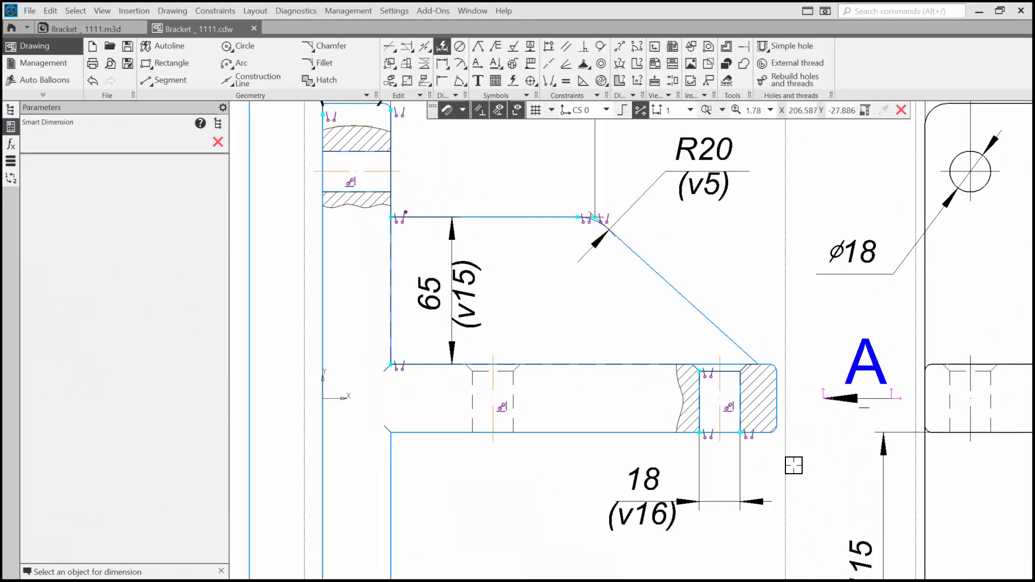
Step: Dimension the base's thickness in the front view, placing the dimension line just beyond the base's right end
scroll(778, 446, "up", 2)
left_click(762, 354)
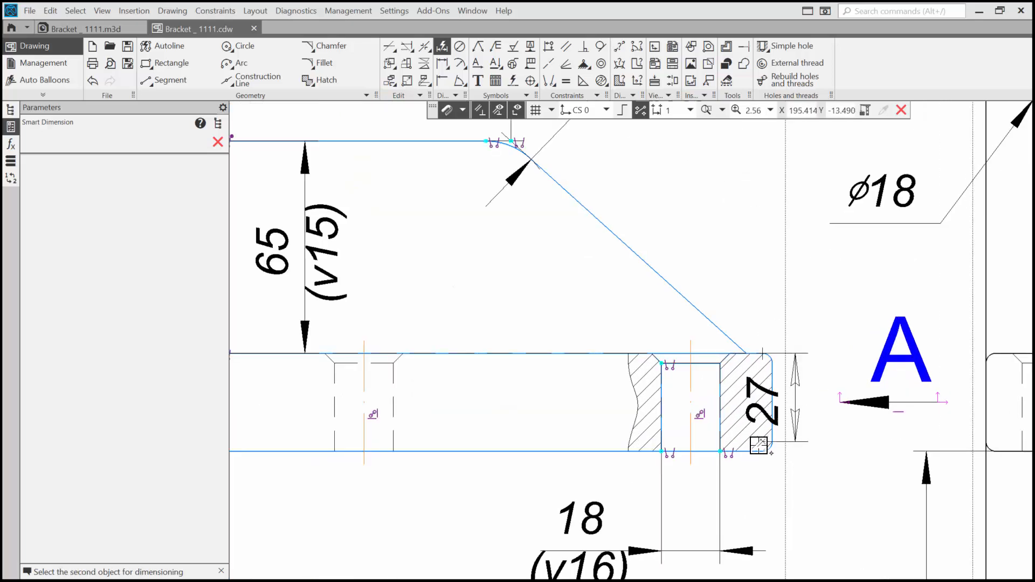
left_click(765, 452)
left_click(845, 401)
left_click(932, 395)
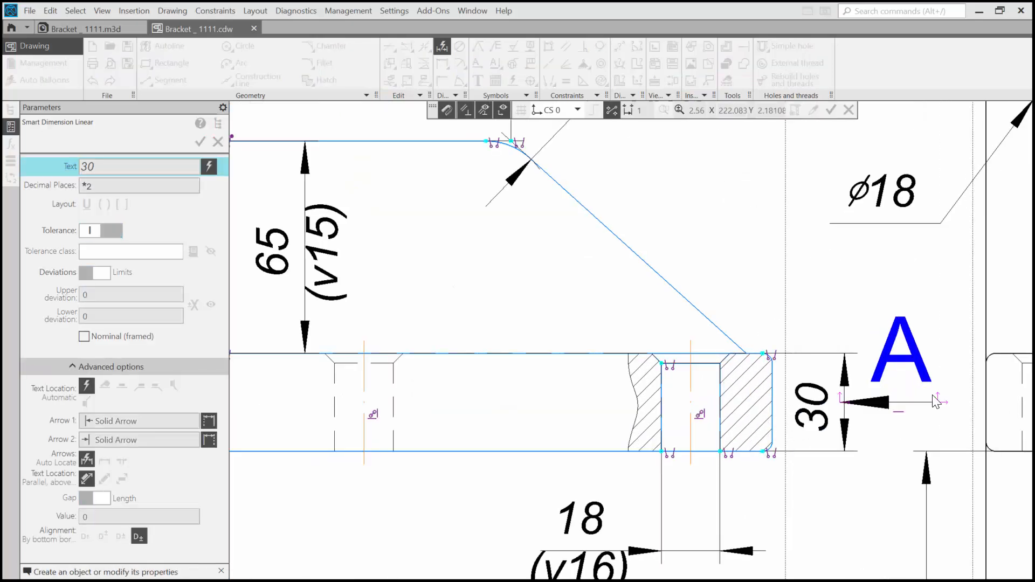
Step: Dimension the chamfer depth of the sectioned base hole, placing the vertical dimension left of the hole with its text above the base
left_click(661, 363)
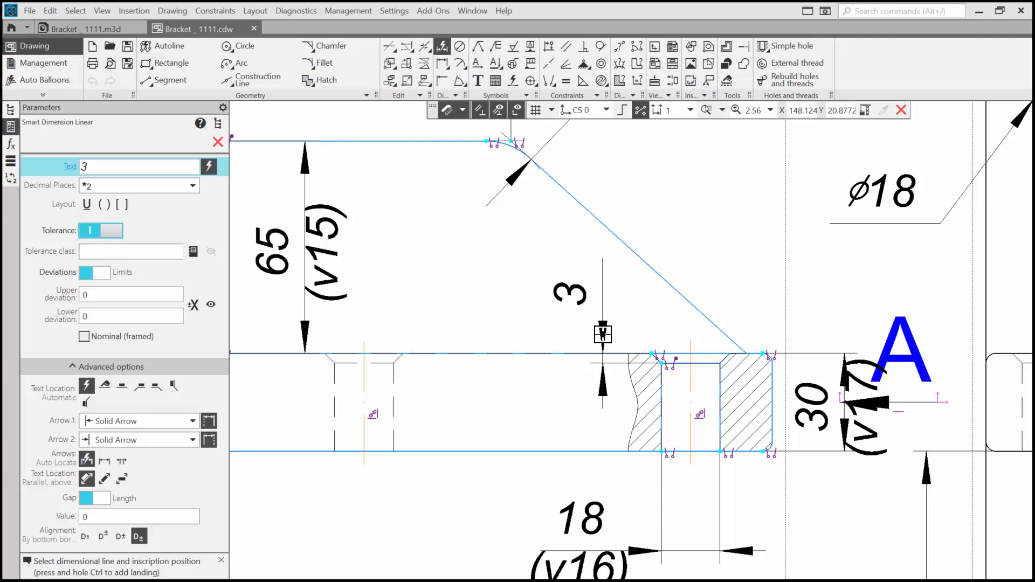
left_click(603, 335)
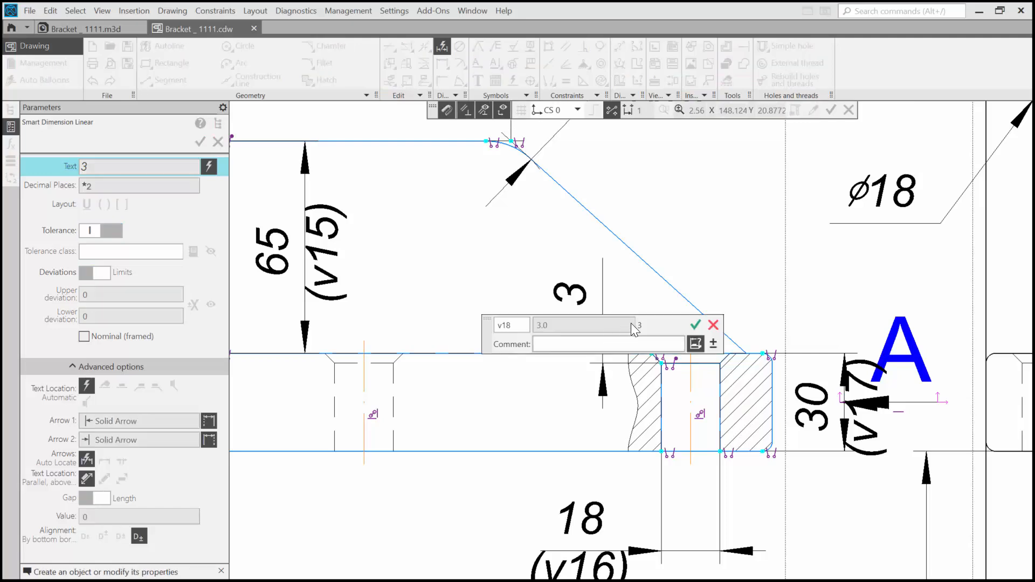
left_click(696, 326)
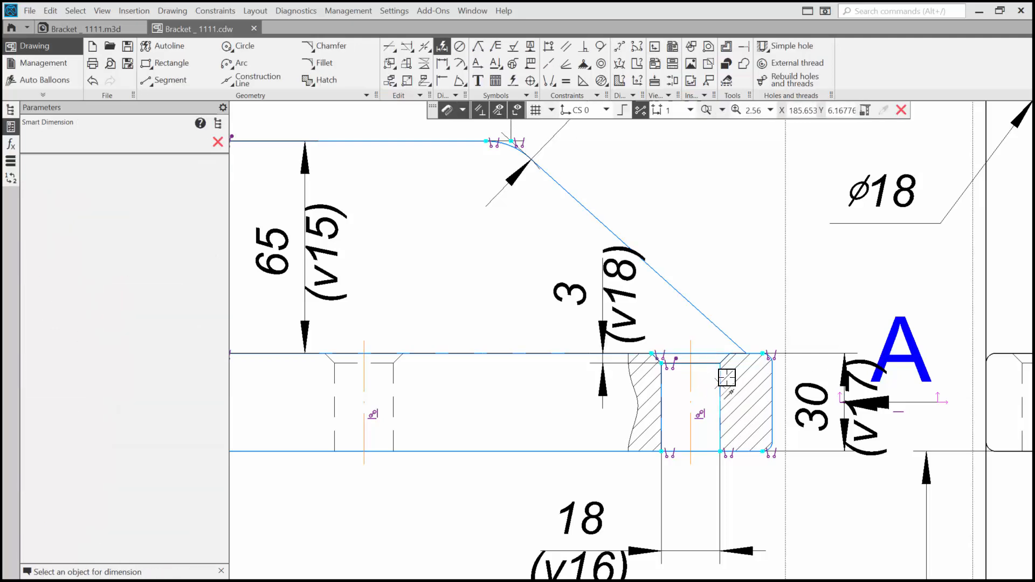
Step: Dimension the horizontal distance from the rib slope's lower end to the base's right edge, placing it above the base
scroll(744, 355, "up", 3)
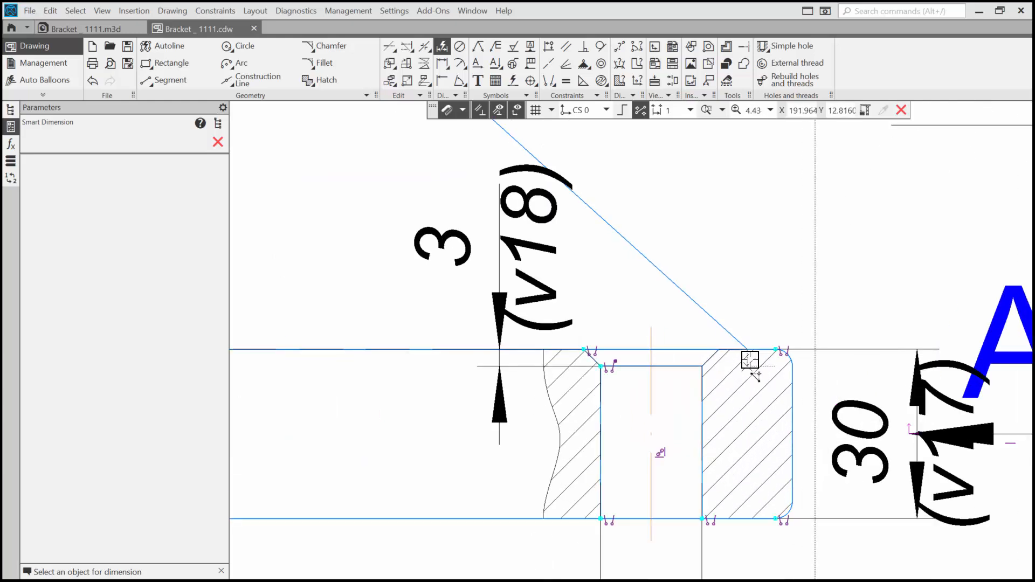
left_click(747, 348)
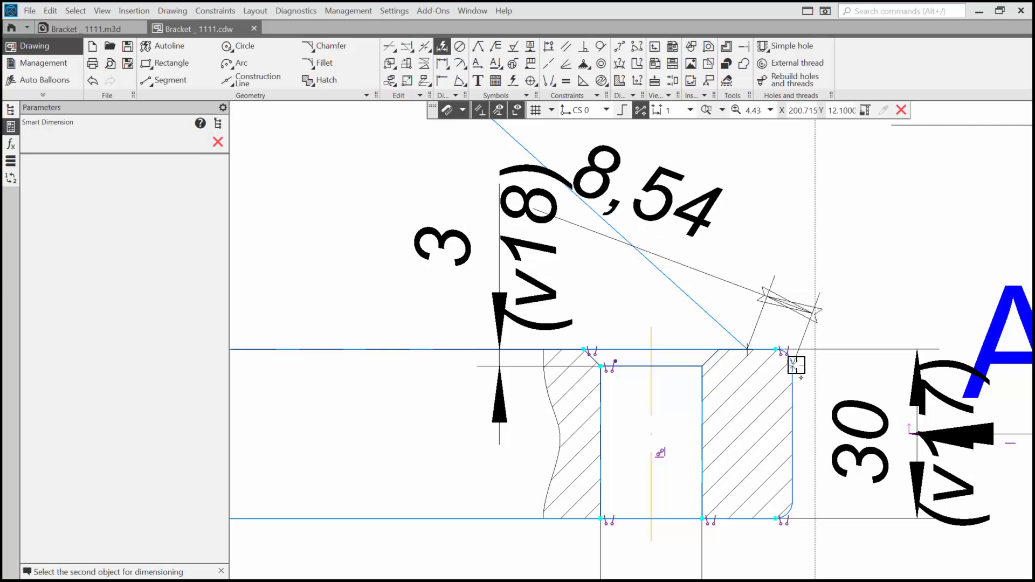
left_click(748, 283)
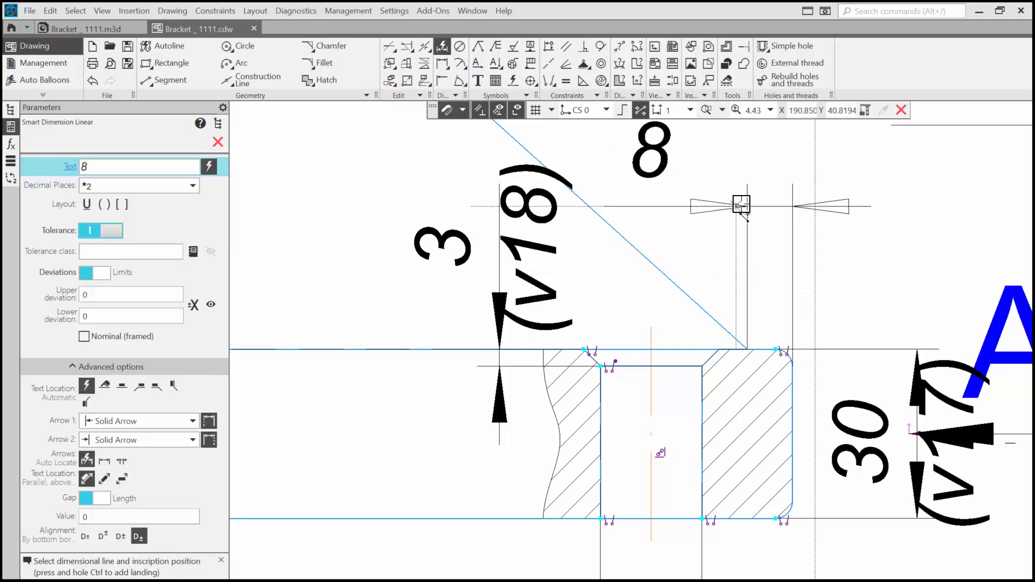
left_click(748, 183)
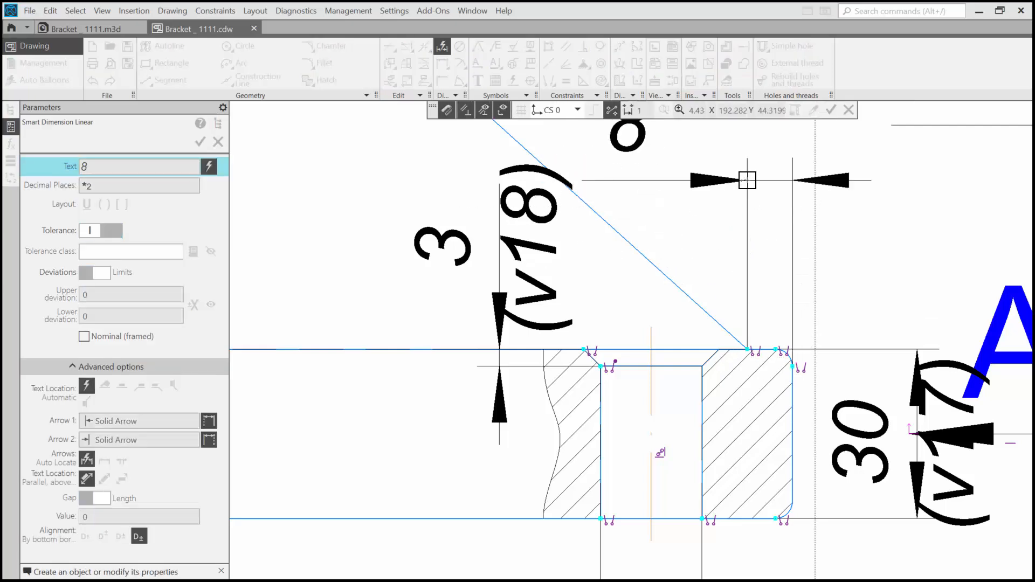
left_click(840, 171)
Step: Move the rib-end distance dimension's text to the right of its arrows and lower its dimension line closer to the base
middle_click_drag(755, 252, 589, 407)
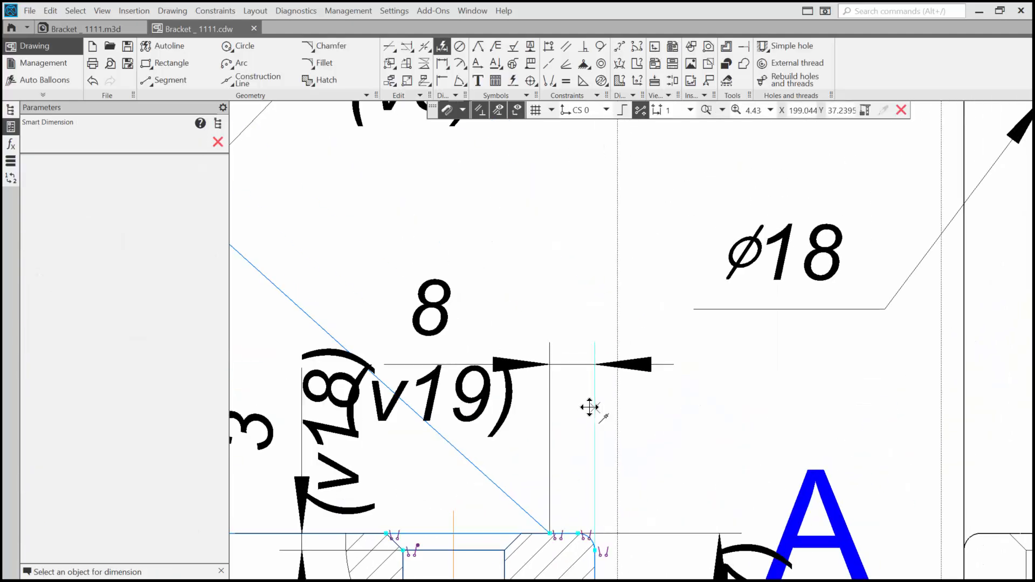
key("Escape")
left_click(493, 366)
left_click_drag(493, 365, 672, 362)
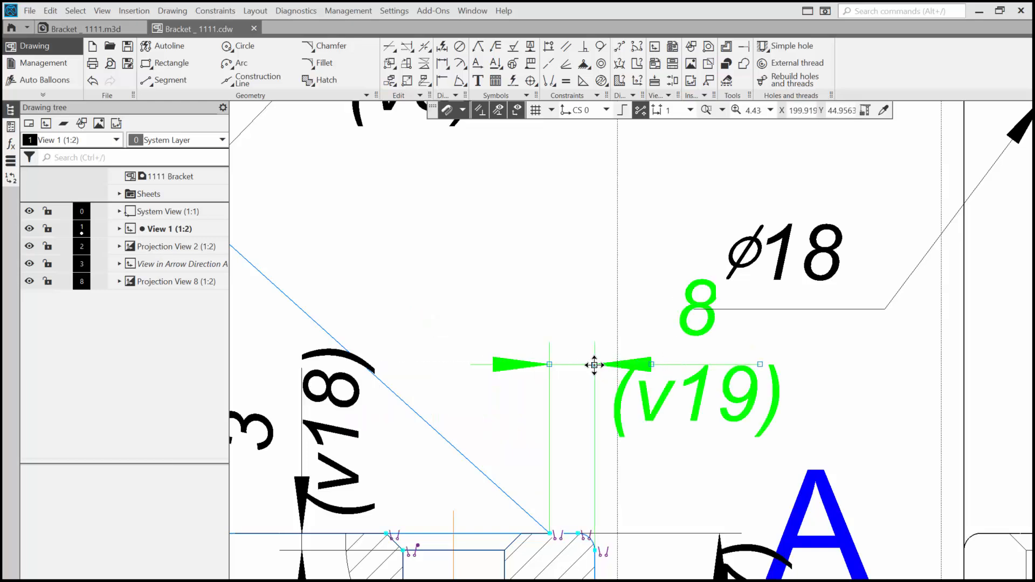
left_click_drag(595, 365, 598, 422)
scroll(604, 418, "down", 5)
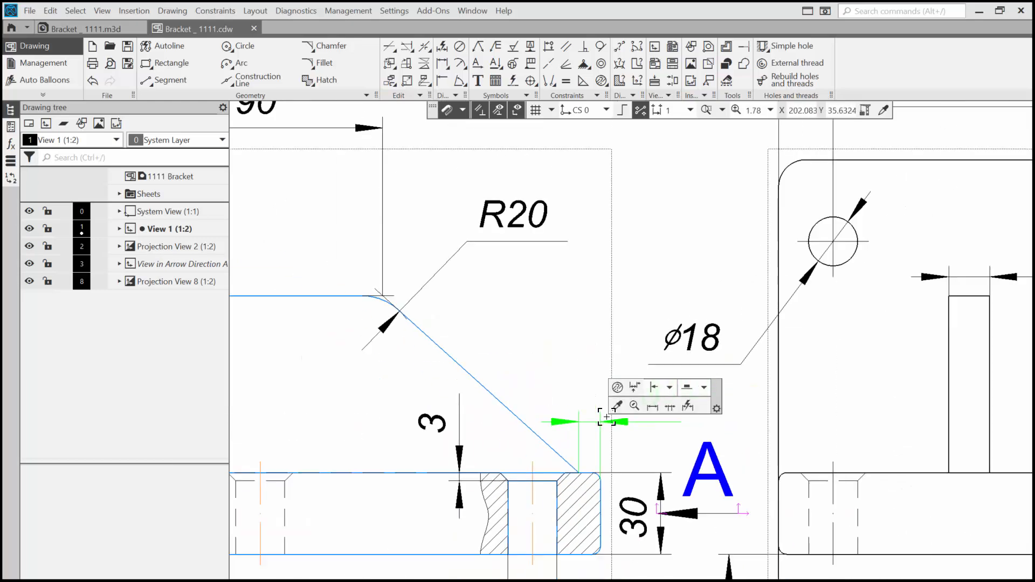
middle_click_drag(573, 325, 577, 282)
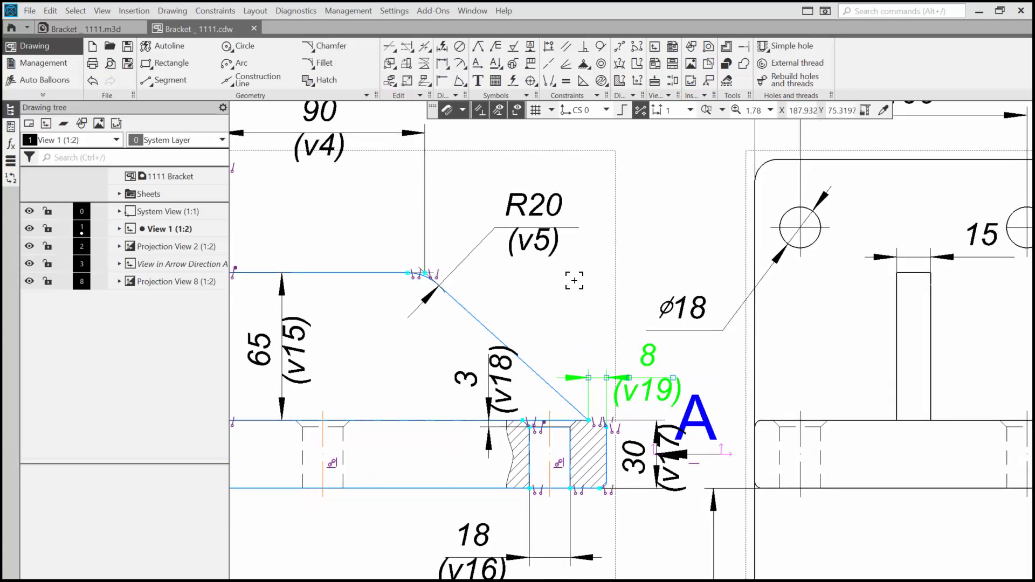
Step: Hide the constraint marks and dimension variable names in the drawing, and fit the whole sheet on screen
left_click(494, 114)
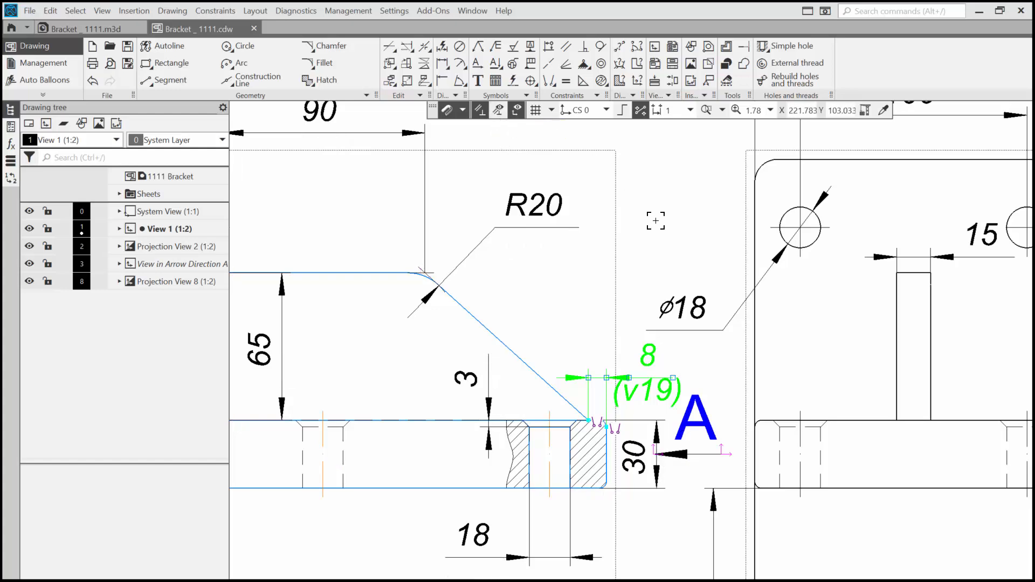
scroll(656, 221, "down", 5)
middle_click_drag(655, 220, 583, 262)
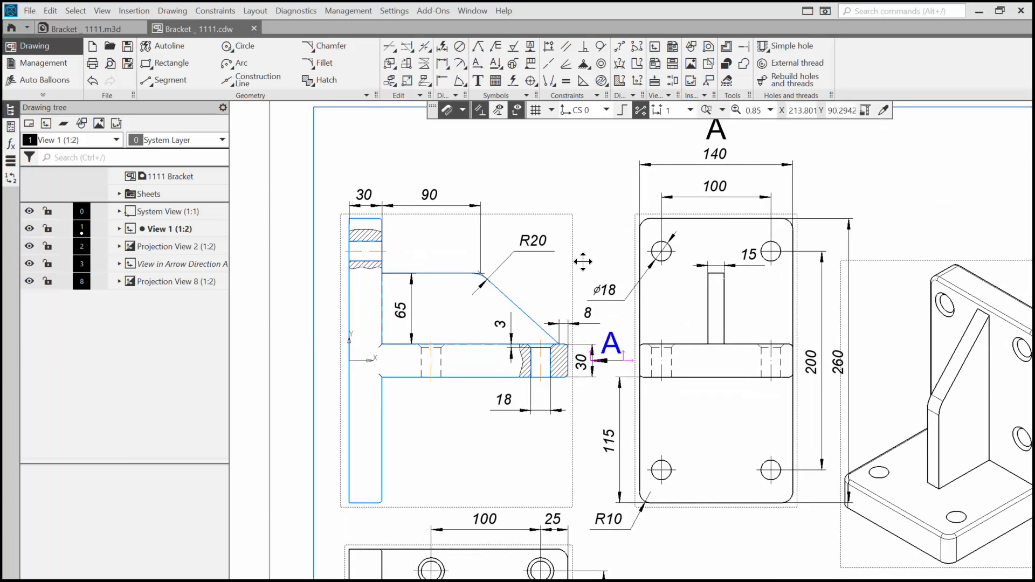
scroll(583, 263, "down", 2)
left_click(722, 110)
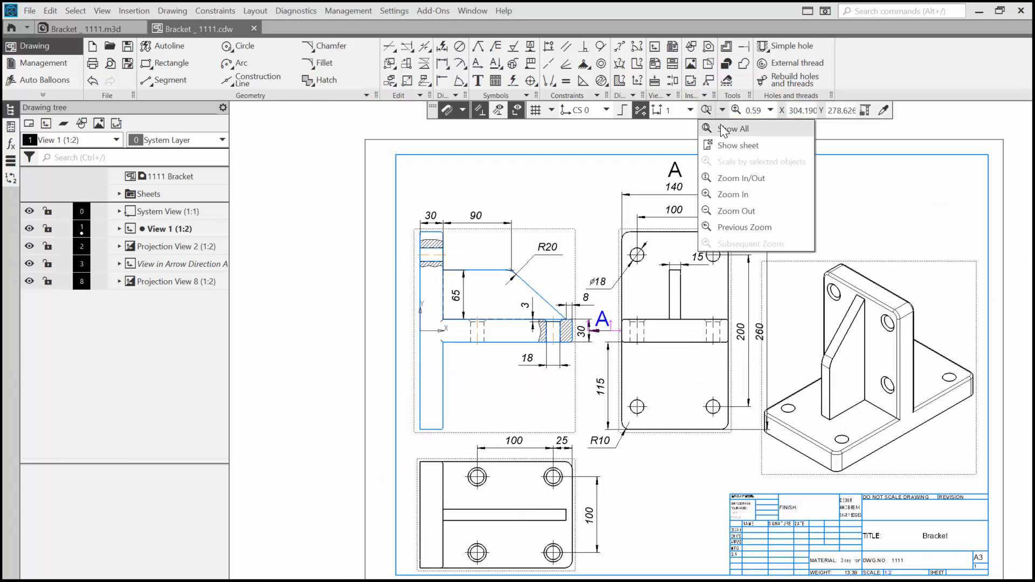
left_click(720, 128)
Step: Shift the front view slightly left and view A slightly right to widen the gap between them
left_click_drag(490, 213, 478, 210)
left_click(668, 404)
left_click_drag(672, 404, 690, 410)
Step: Move view arrow A right into the gap between the views, clear of the base thickness dimension
scroll(535, 310, "up", 6)
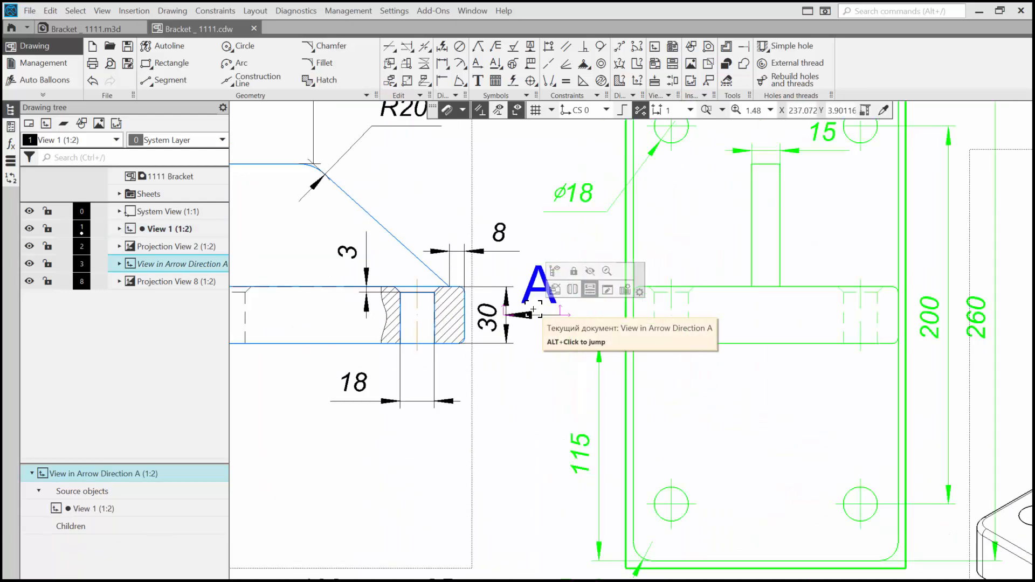
left_click(551, 322)
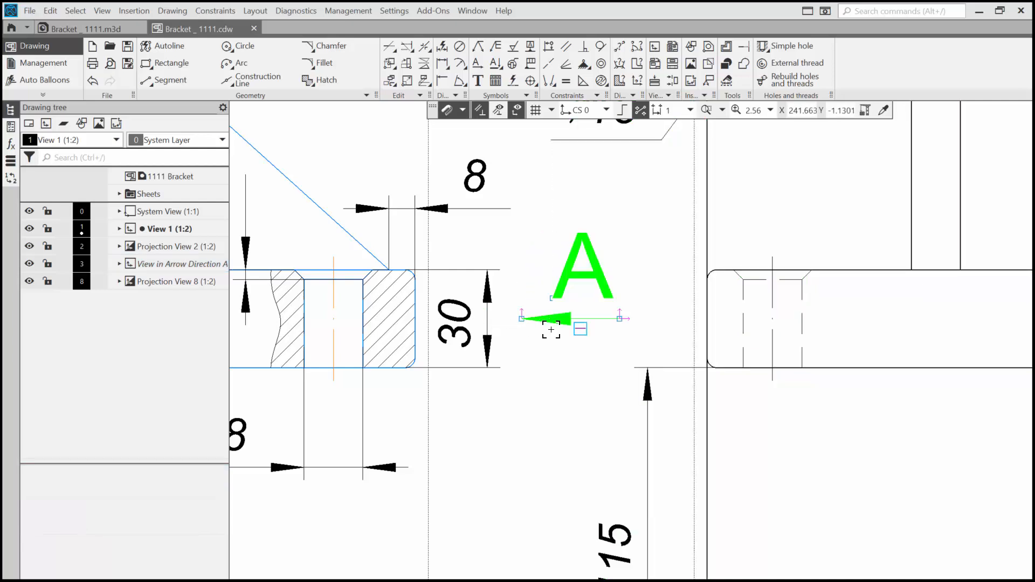
scroll(549, 345, "down", 6)
middle_click_drag(553, 380, 541, 357)
Step: Lower the hole spacing and overall width dimensions above view A so they sit closer to the plate's top edge
scroll(651, 193, "up", 8)
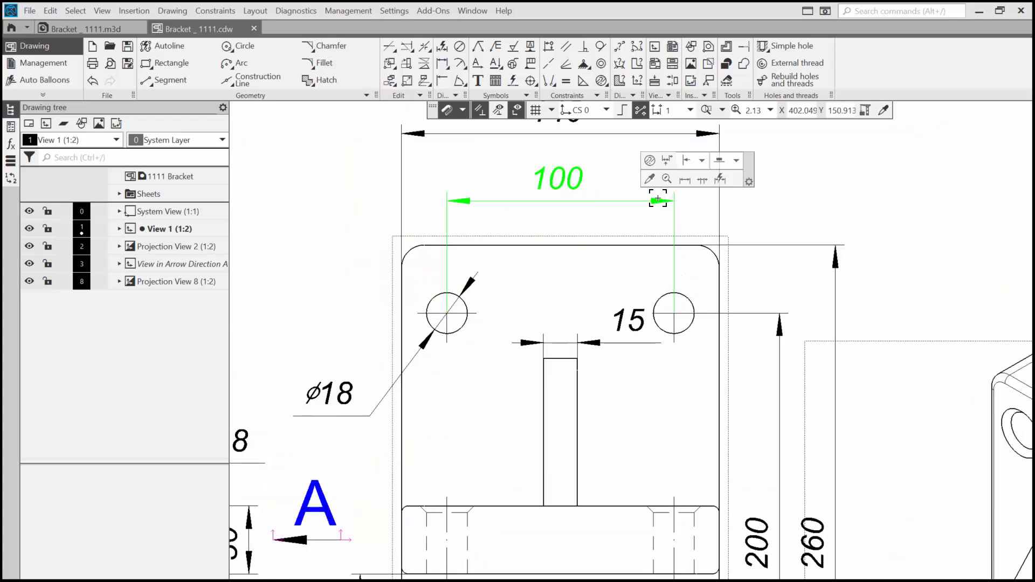
left_click_drag(685, 203, 685, 240)
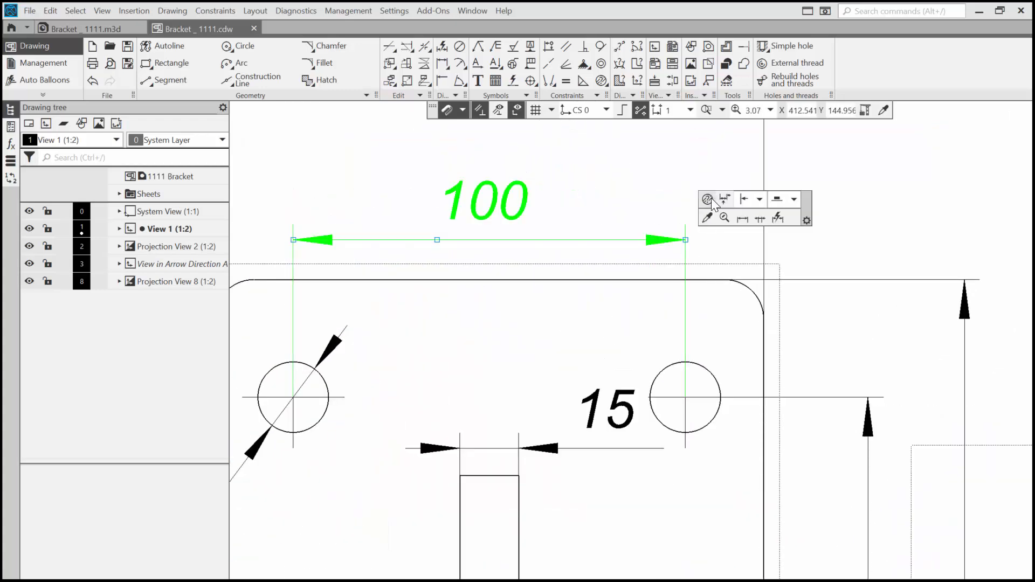
middle_click_drag(746, 148, 765, 276)
left_click(779, 218)
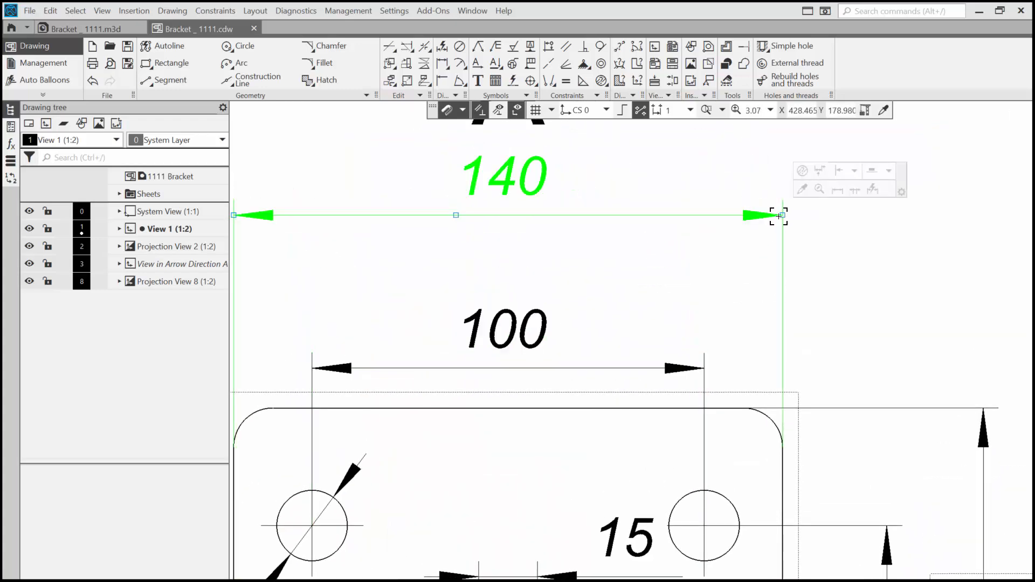
left_click_drag(784, 217, 786, 273)
scroll(735, 209, "down", 3)
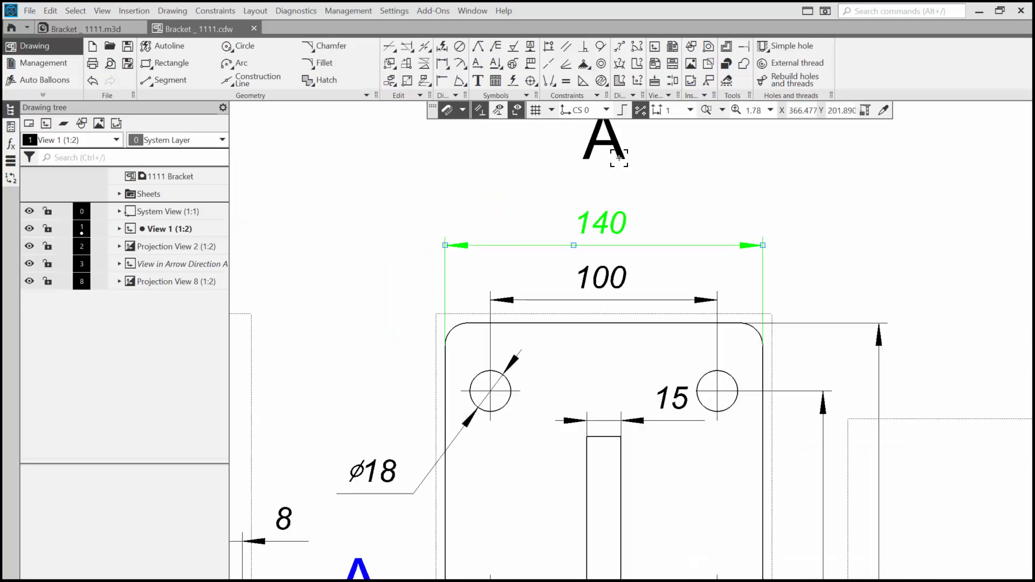
Step: Move the view label A from above the arrow view to just below it, centered under the plate
left_click(603, 159)
left_click_drag(602, 158, 604, 193)
scroll(610, 233, "down", 4)
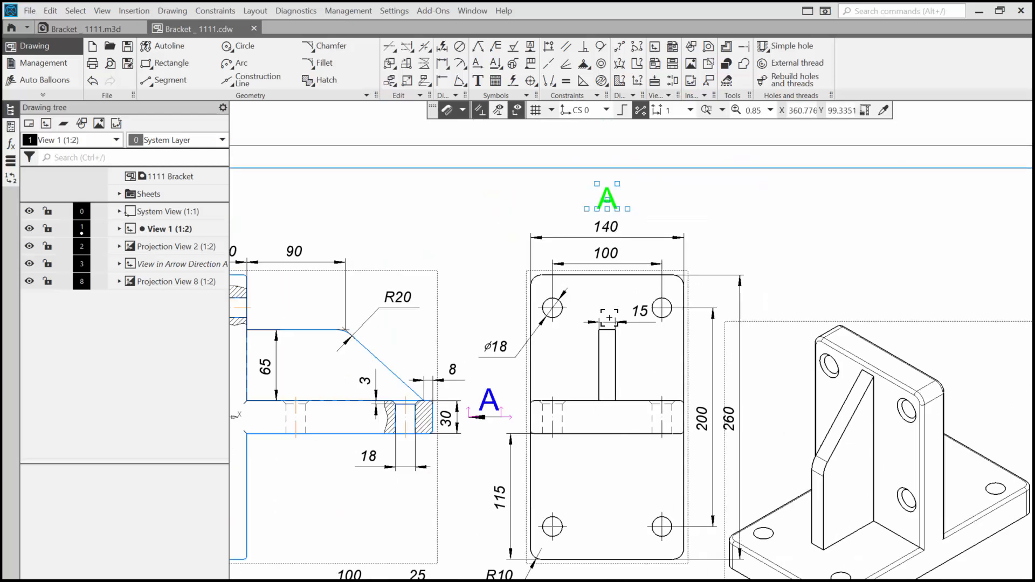
mouse_move(610, 316)
middle_mouse_down()
mouse_move(585, 220)
mouse_move(590, 273)
middle_mouse_up()
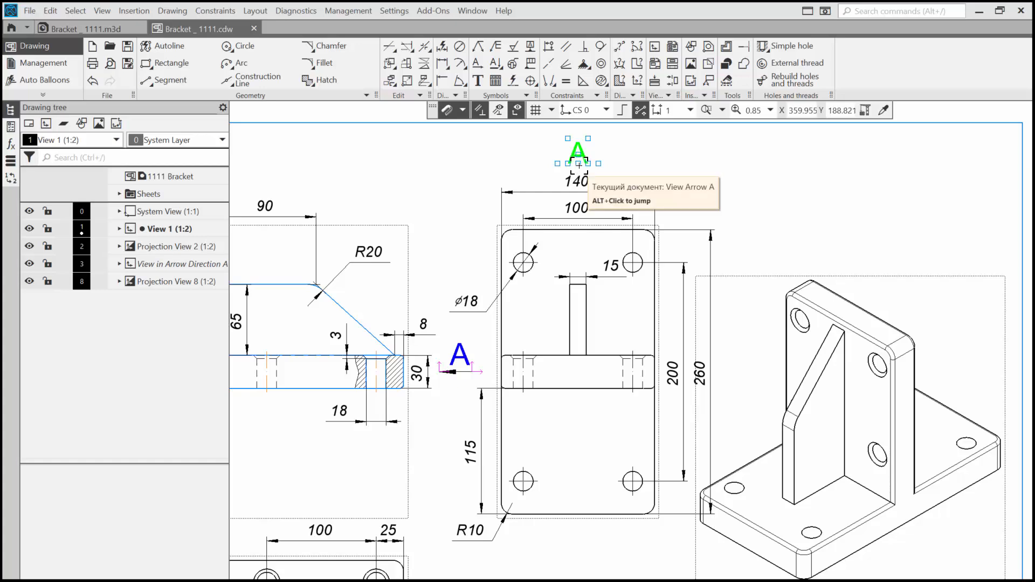
mouse_move(578, 157)
left_mouse_down()
mouse_move(567, 526)
mouse_move(576, 561)
left_mouse_up()
Step: Move the front view up on the sheet together with its linked views, and fit the whole drawing on screen
scroll(594, 443, "down", 3)
left_click(476, 322)
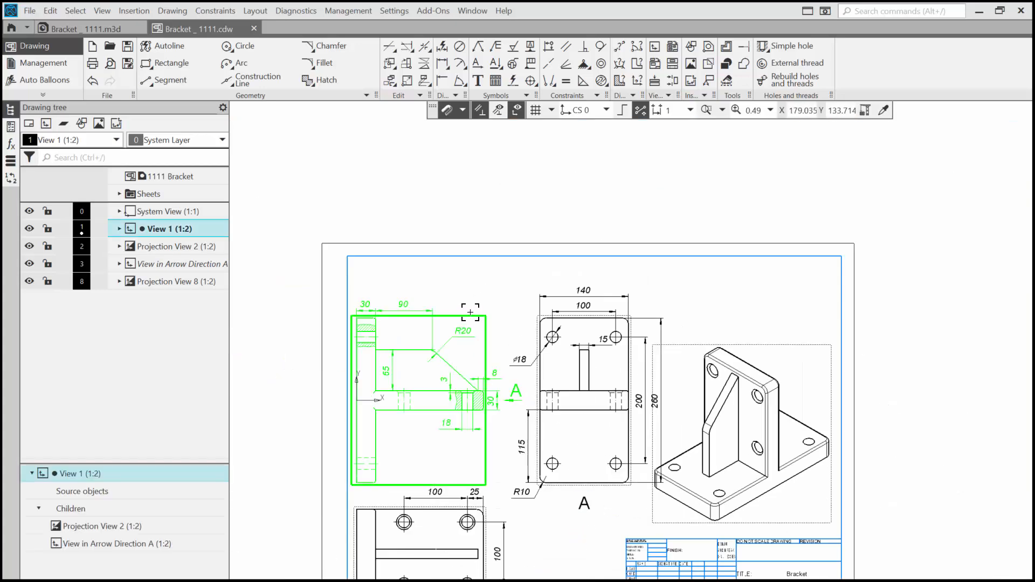
left_click_drag(476, 322, 468, 293)
left_click(719, 144)
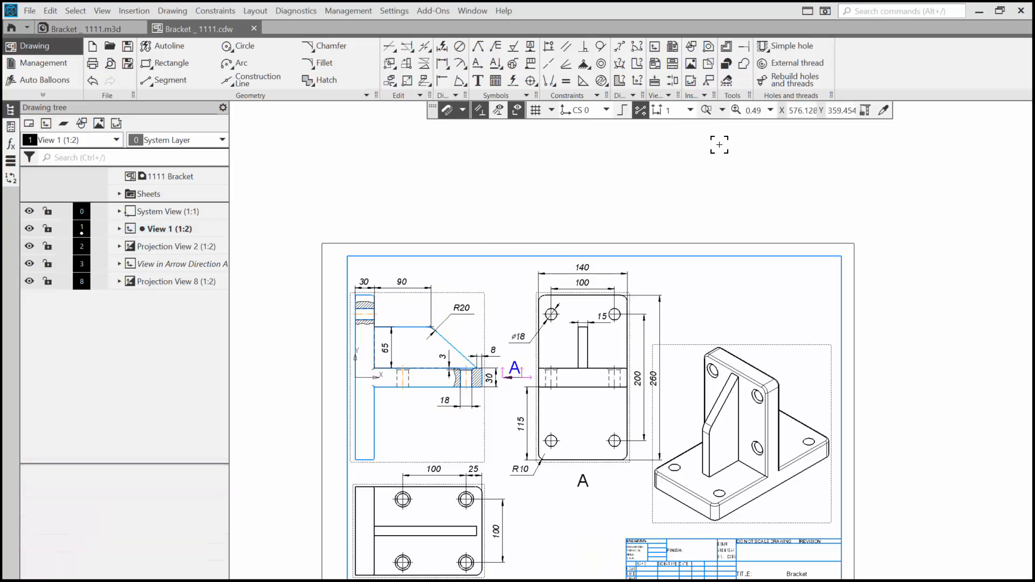
left_click(723, 113)
left_click(728, 129)
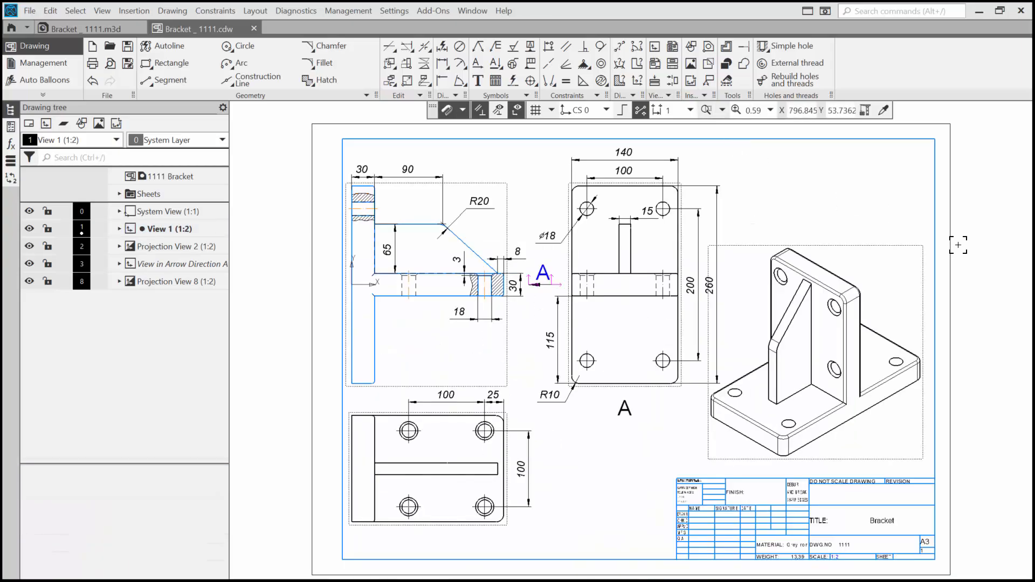